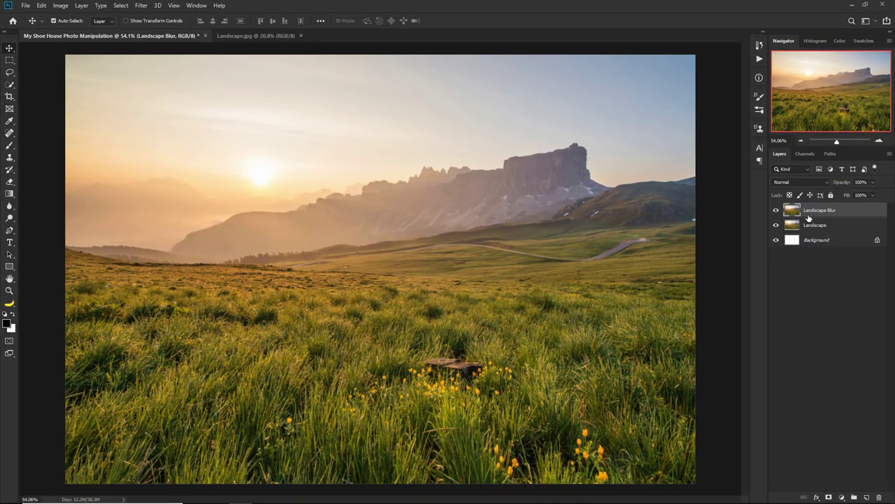
# Make Landscape Blur a smart object and apply Field Blur: 14 px mountains, 0 px grass
pyautogui.rightClick(810, 215)
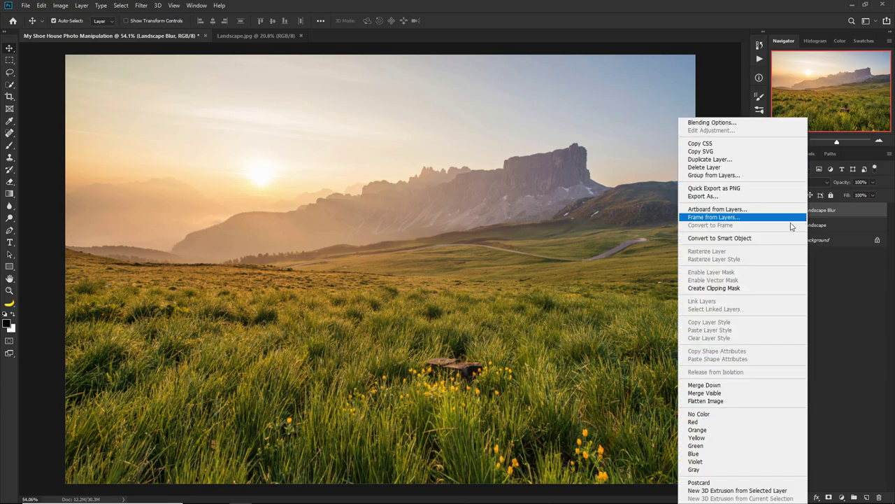
pyautogui.click(770, 237)
pyautogui.click(141, 5)
pyautogui.moveTo(156, 121)
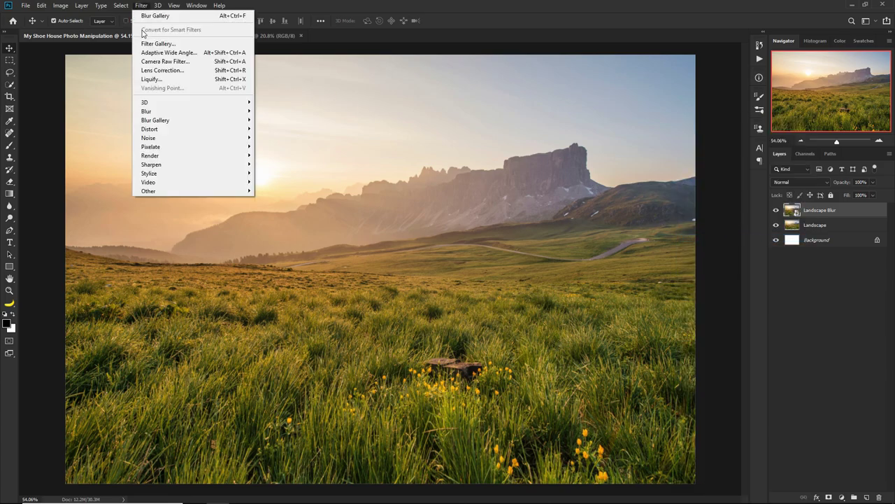
pyautogui.click(273, 117)
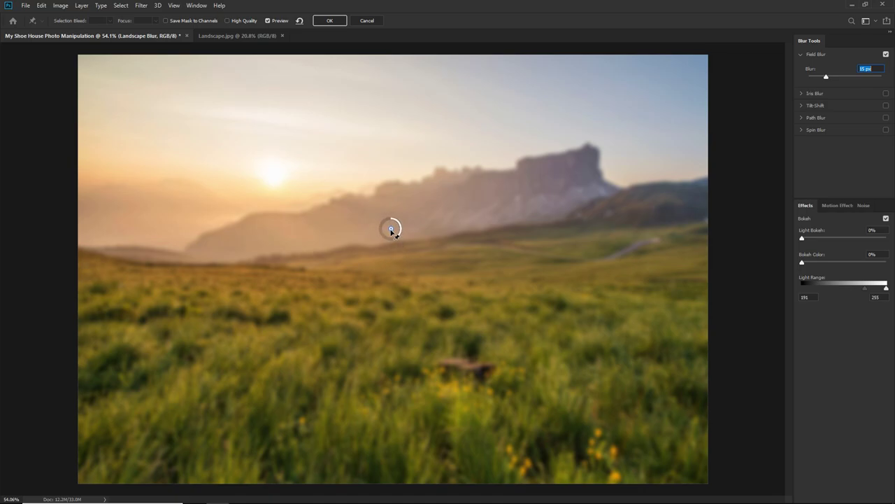
pyautogui.moveTo(396, 327); pyautogui.dragTo(393, 316)
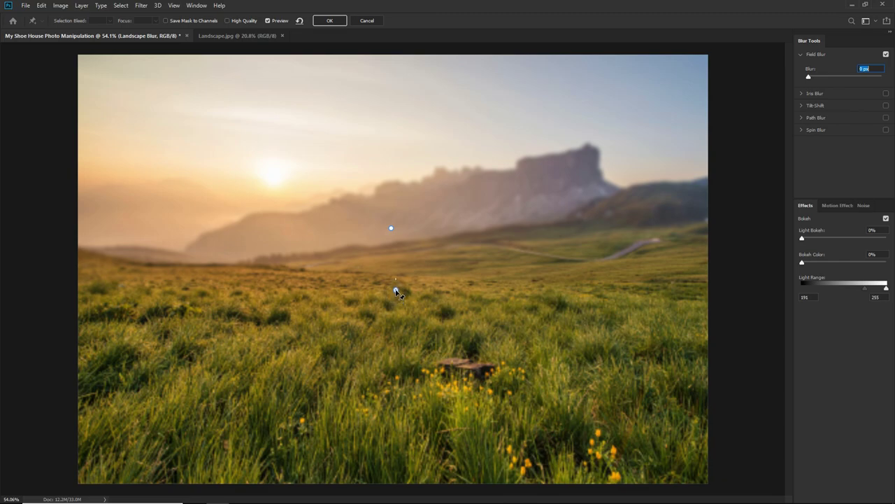
pyautogui.click(392, 226)
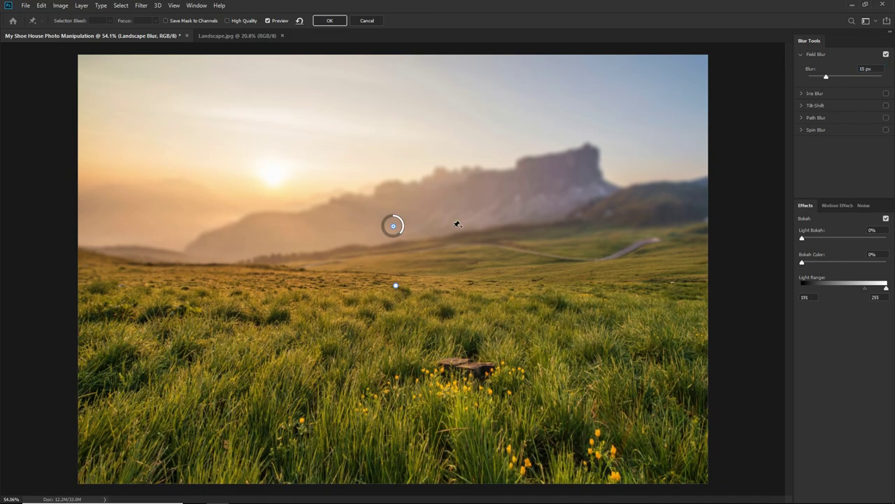
pyautogui.click(399, 285)
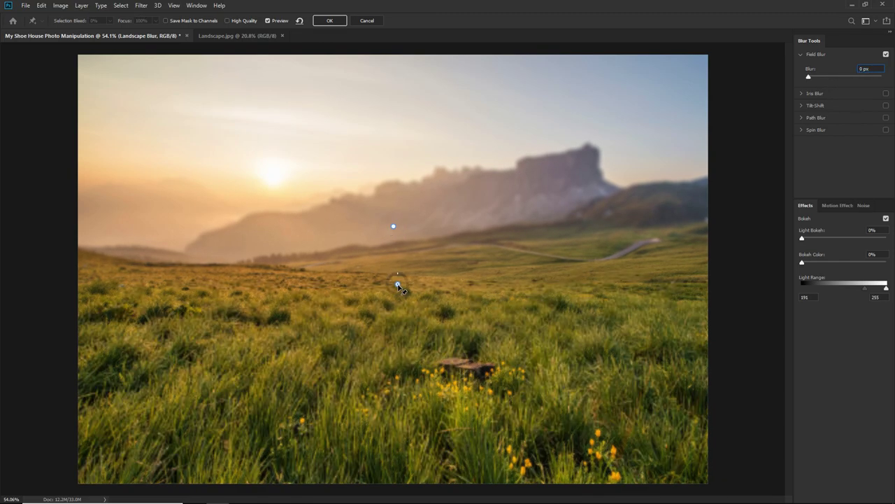
pyautogui.click(393, 227)
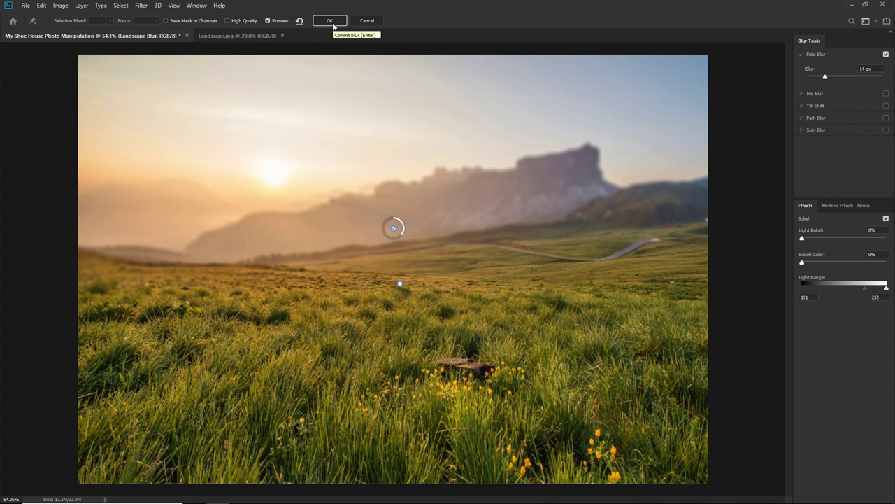
pyautogui.click(333, 23)
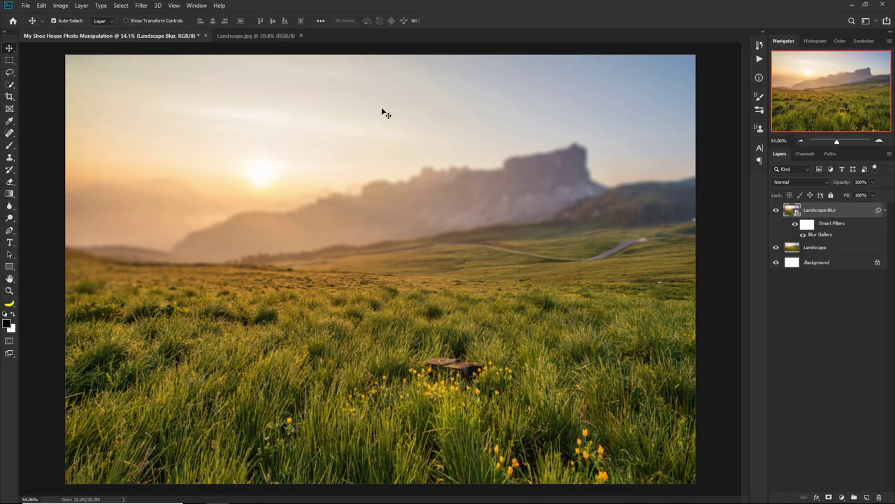
# Add a clipped Hue/Saturation layer at -40 saturation, masking it to restore the sky's sunset colour
pyautogui.click(842, 494)
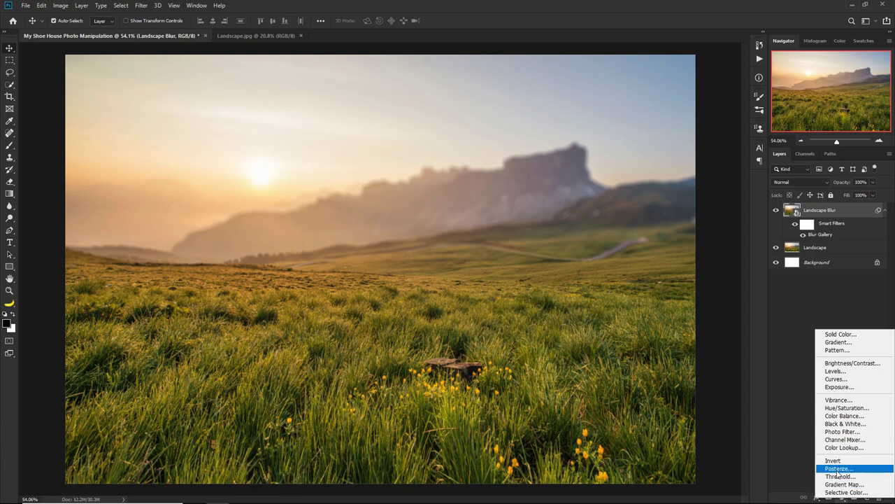
pyautogui.click(843, 408)
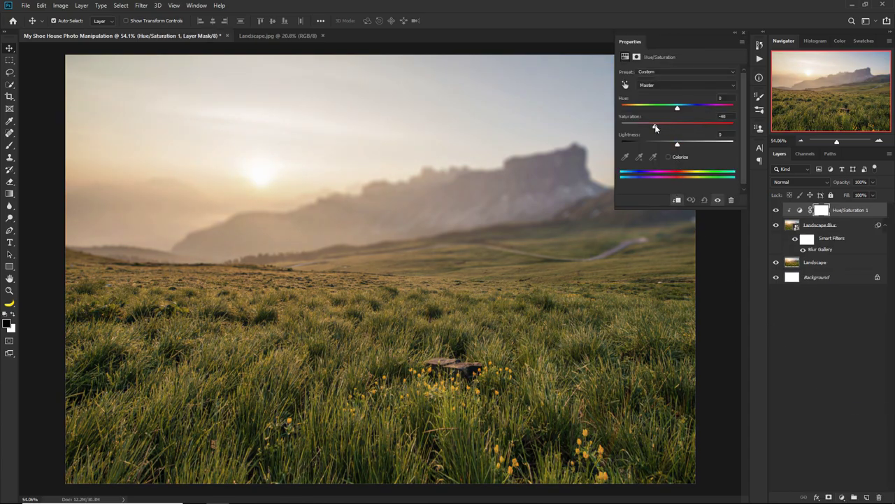
pyautogui.click(742, 33)
pyautogui.press('b')
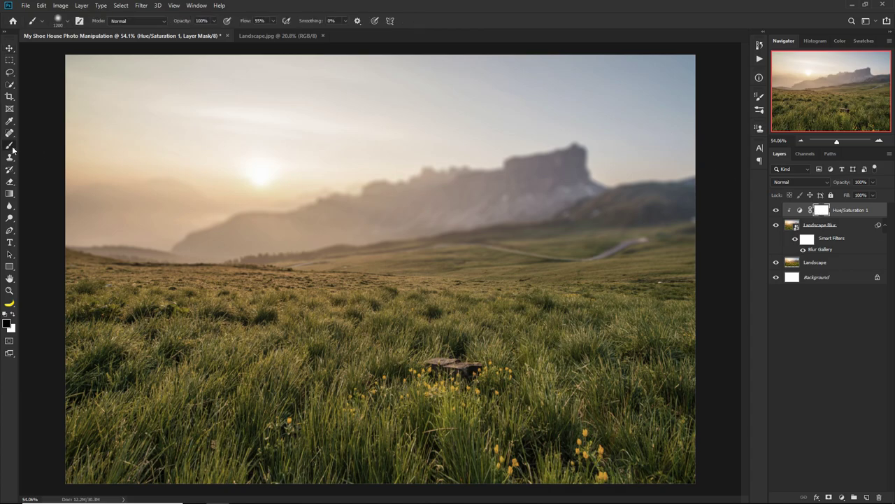
pyautogui.moveTo(175, 154); pyautogui.dragTo(404, 163)
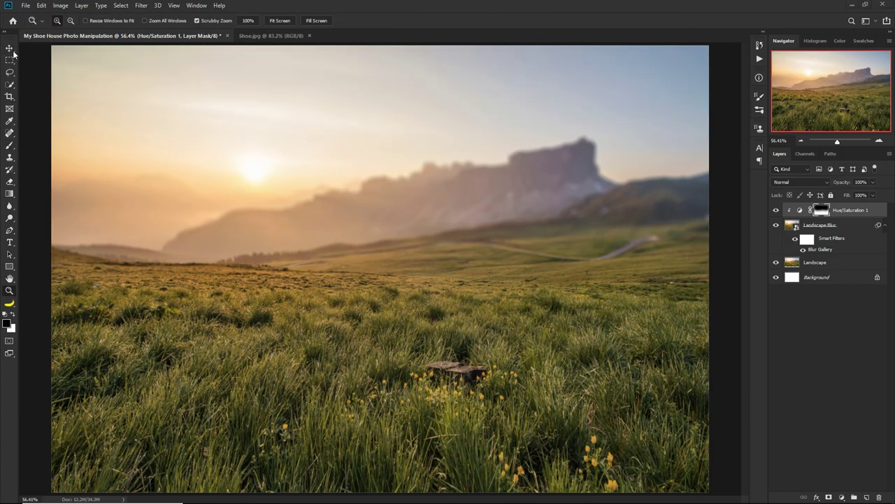
# Select the red shoe in Shoe.jpg with Quick Selection, refining the lace edges with Lasso
pyautogui.press('w')
pyautogui.hotkey('ctrl', 'Tab')
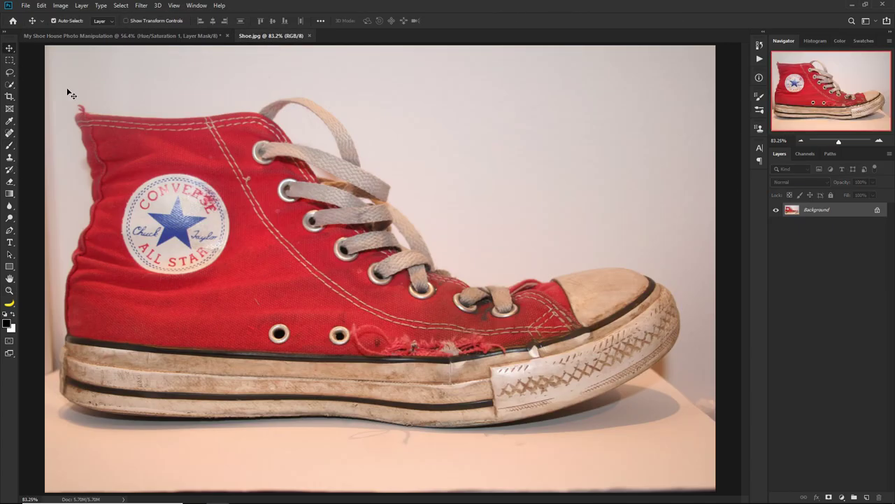
pyautogui.moveTo(172, 202)
pyautogui.mouseDown()
pyautogui.moveTo(80, 231)
pyautogui.moveTo(70, 329)
pyautogui.moveTo(55, 363)
pyautogui.moveTo(196, 410)
pyautogui.mouseUp()
pyautogui.moveTo(413, 336)
pyautogui.mouseDown()
pyautogui.moveTo(664, 299)
pyautogui.moveTo(637, 364)
pyautogui.moveTo(490, 412)
pyautogui.moveTo(202, 417)
pyautogui.mouseUp()
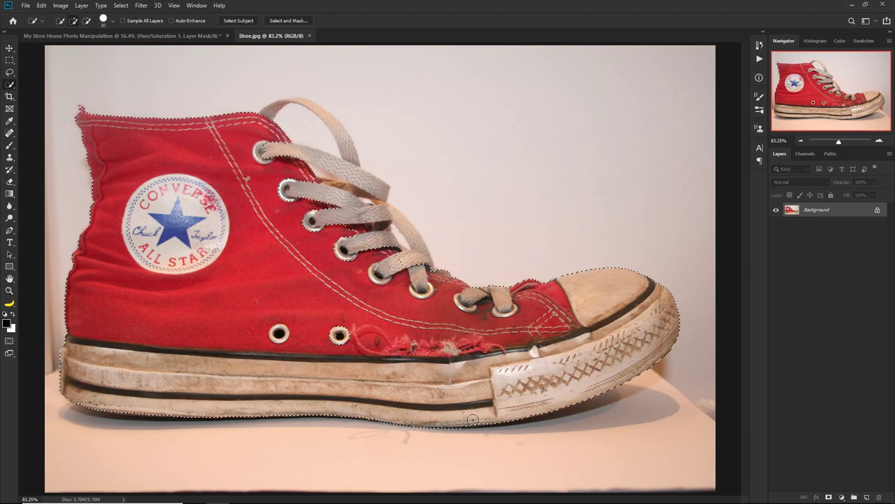
pyautogui.moveTo(363, 252); pyautogui.dragTo(414, 242)
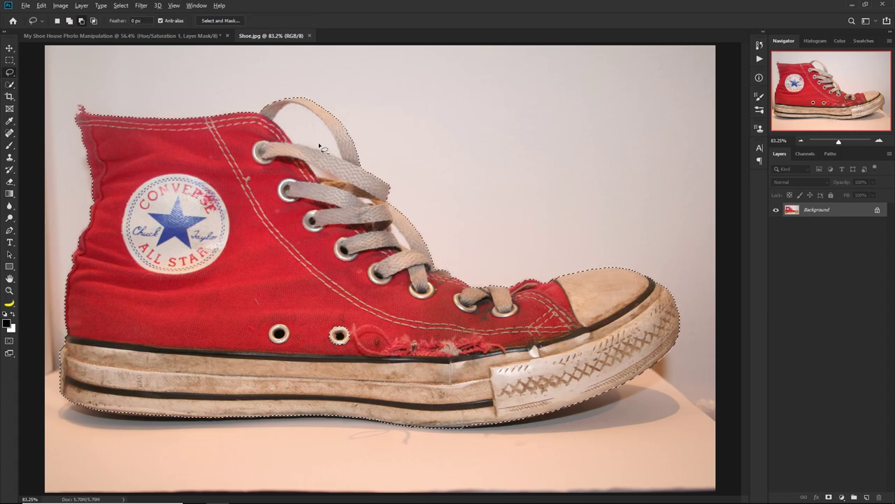
pyautogui.scroll(2, 327, 160)
pyautogui.press('l')
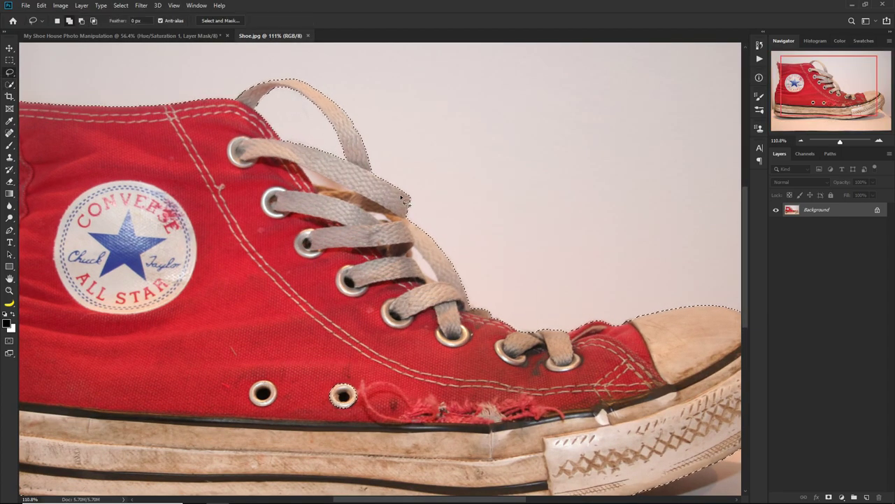
pyautogui.scroll(3, 388, 223)
pyautogui.moveTo(358, 213); pyautogui.dragTo(434, 271)
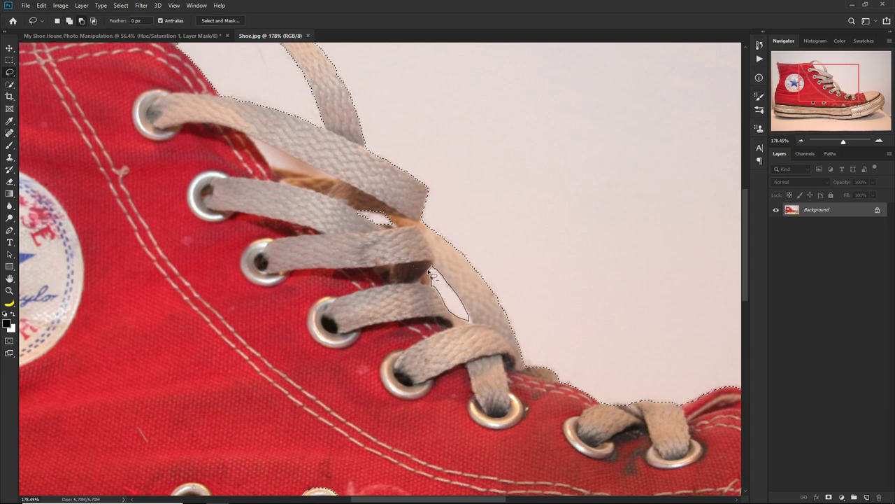
pyautogui.moveTo(271, 170); pyautogui.dragTo(319, 179)
pyautogui.scroll(-2, 287, 197)
pyautogui.moveTo(264, 159)
pyautogui.mouseDown()
pyautogui.moveTo(279, 180)
pyautogui.moveTo(315, 175)
pyautogui.mouseUp()
pyautogui.scroll(2, 278, 179)
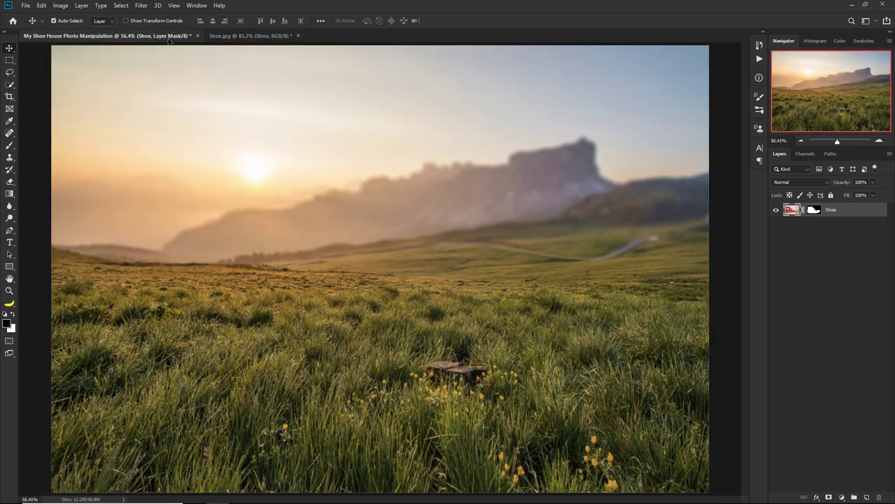
# Place the cut-out shoe on the landscape and paint grass blades over its sole on the mask
pyautogui.moveTo(320, 296); pyautogui.dragTo(260, 206)
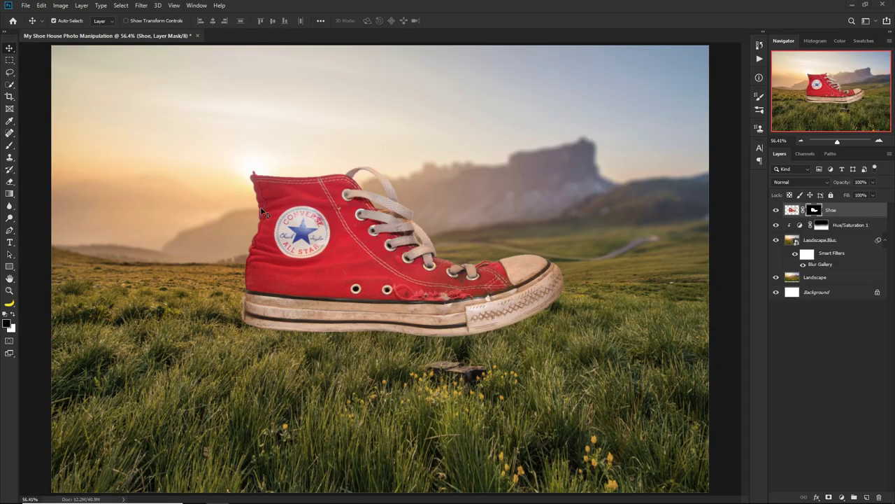
pyautogui.scroll(2, 458, 336)
pyautogui.press('b')
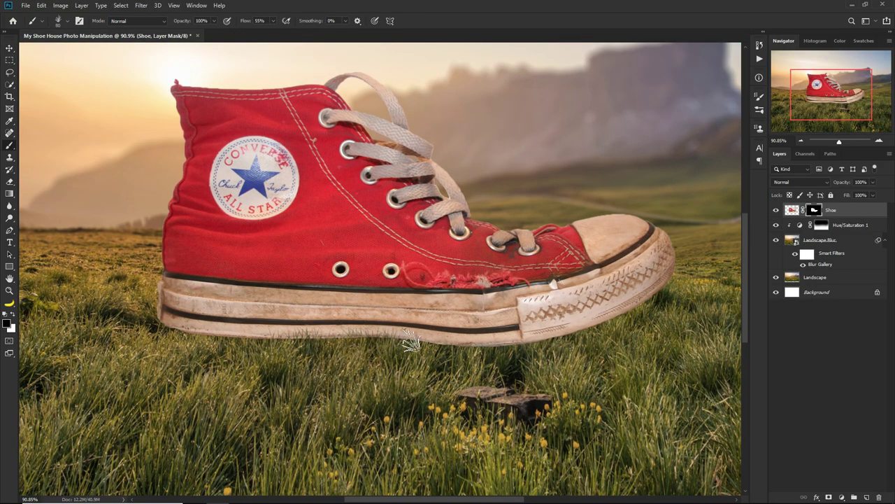
pyautogui.moveTo(411, 342)
pyautogui.mouseDown()
pyautogui.moveTo(158, 328)
pyautogui.moveTo(439, 346)
pyautogui.mouseUp()
pyautogui.moveTo(568, 343)
pyautogui.mouseDown()
pyautogui.moveTo(629, 308)
pyautogui.moveTo(440, 350)
pyautogui.mouseUp()
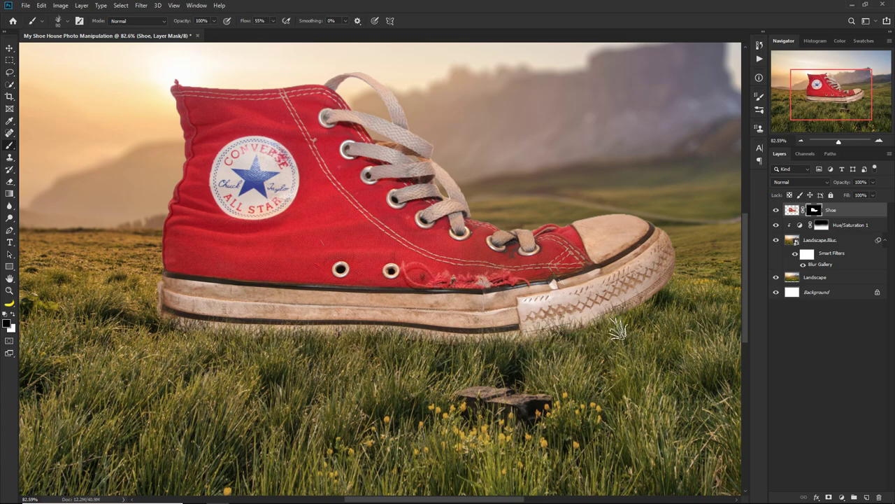
pyautogui.hotkey('ctrl', '0')
pyautogui.hotkey('ctrl', '2')
# Add a Curves adjustment darkening the shoe, brushing its mask to restore brightness in places
pyautogui.press('v')
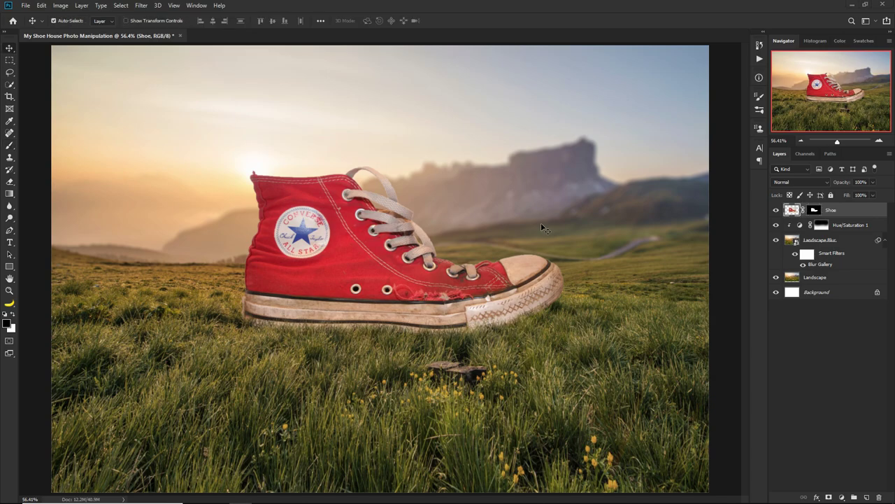
pyautogui.click(842, 496)
pyautogui.click(839, 408)
pyautogui.moveTo(732, 96); pyautogui.dragTo(739, 133)
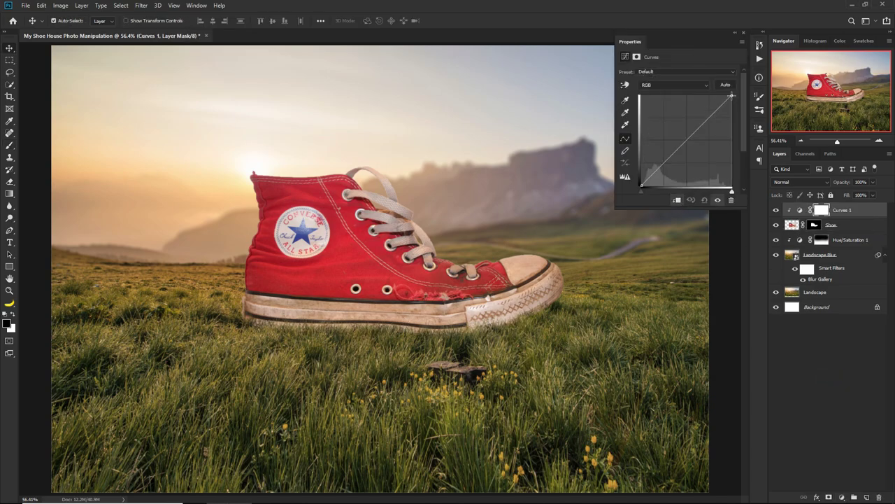
pyautogui.click(743, 33)
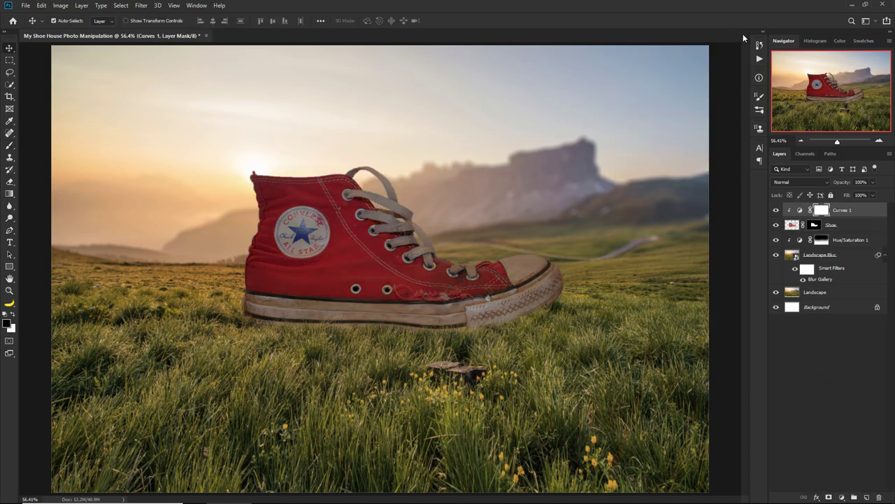
pyautogui.click(10, 145)
pyautogui.moveTo(252, 245); pyautogui.dragTo(284, 154)
pyautogui.moveTo(244, 321)
pyautogui.mouseDown()
pyautogui.moveTo(462, 221)
pyautogui.moveTo(240, 201)
pyautogui.moveTo(466, 270)
pyautogui.moveTo(230, 201)
pyautogui.moveTo(330, 271)
pyautogui.mouseUp()
pyautogui.press('v')
# Select the round logo on the Shoe layer and remove it with Content-Aware Fill
pyautogui.click(787, 227)
pyautogui.press('m')
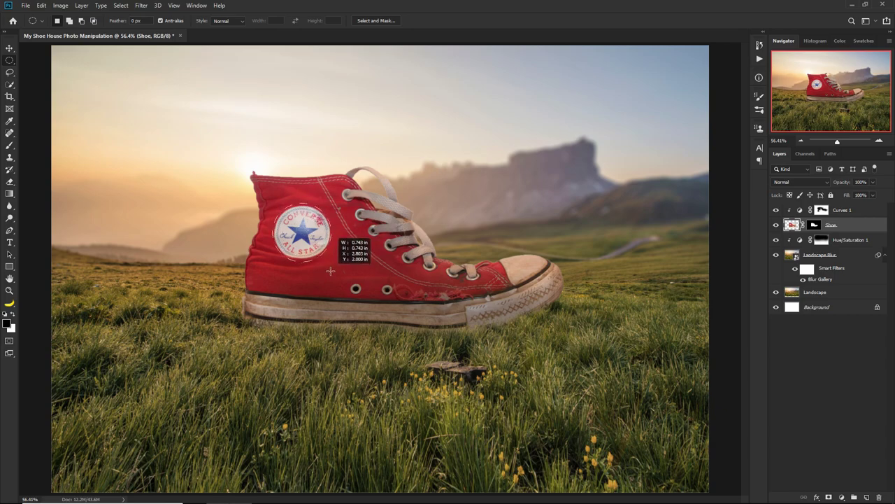
pyautogui.hotkey('shift', 'BackSpace')
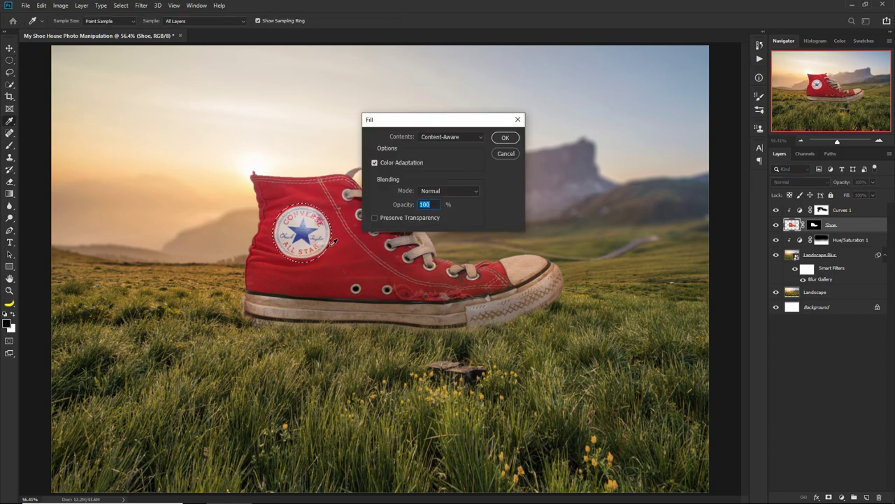
pyautogui.press('Return')
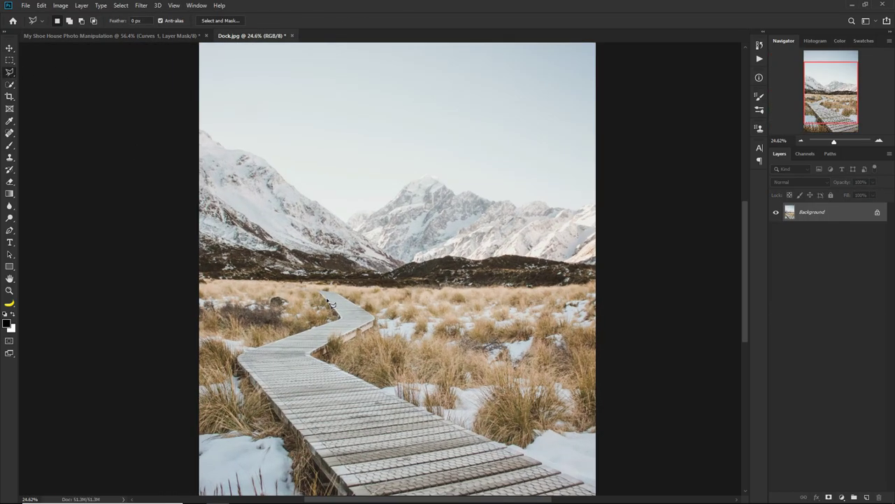
# Outline the boardwalk with the polygonal lasso and bring it into the shoe composite as Dock
pyautogui.scroll(3, 330, 302)
pyautogui.click(319, 293)
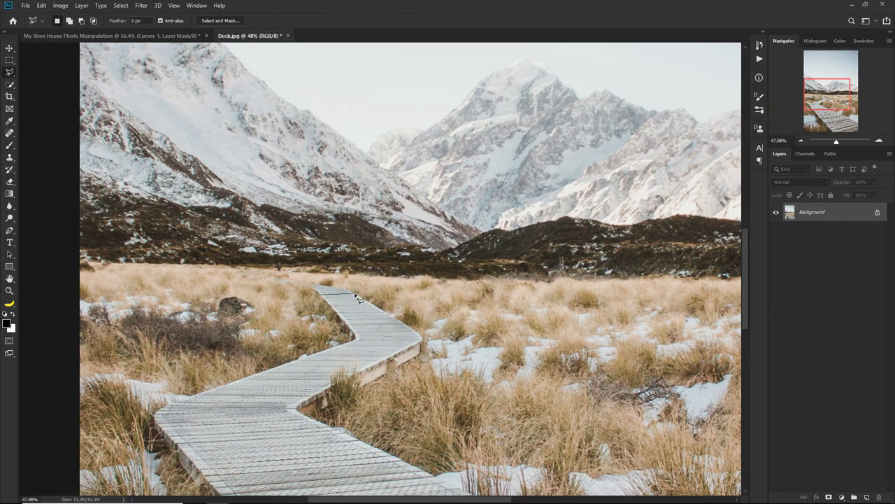
pyautogui.moveTo(375, 452); pyautogui.dragTo(172, 105)
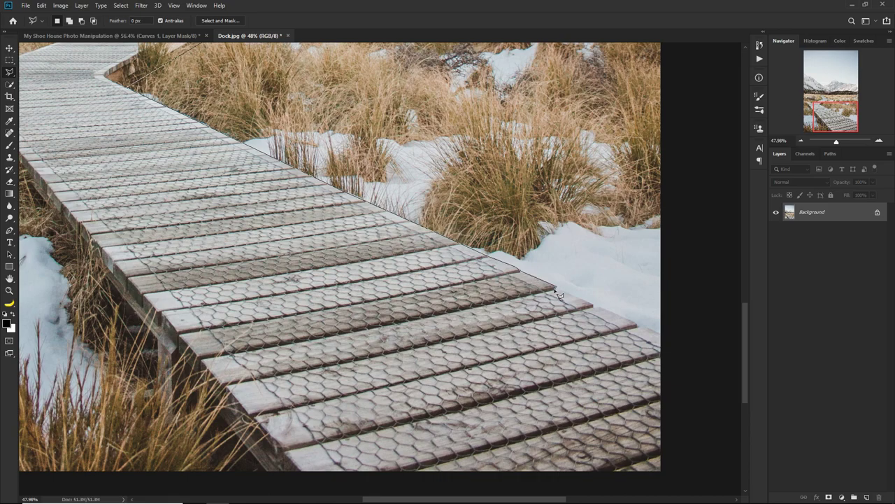
pyautogui.click(662, 467)
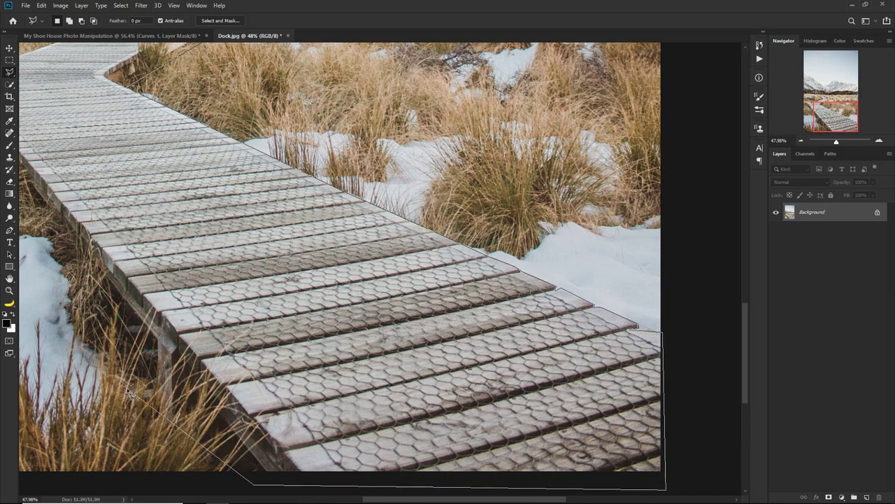
pyautogui.moveTo(280, 280); pyautogui.dragTo(510, 399)
pyautogui.click(194, 197)
pyautogui.click(358, 67)
pyautogui.click(463, 119)
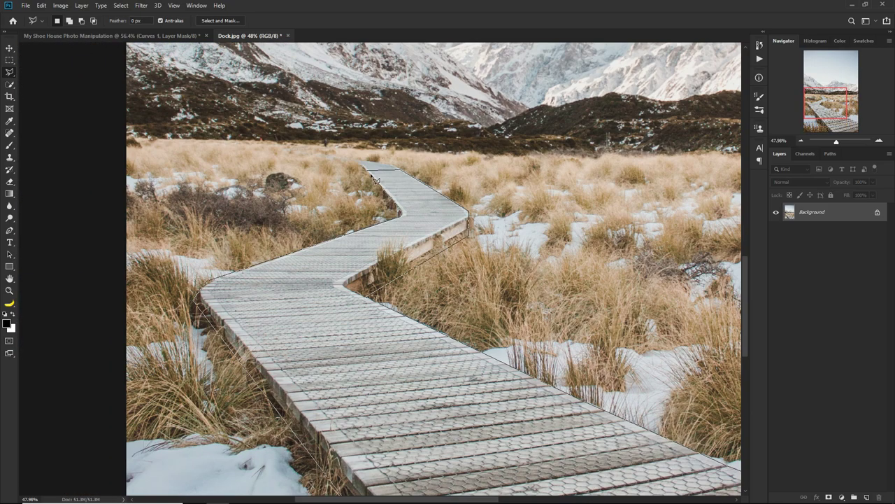
pyautogui.press('Return')
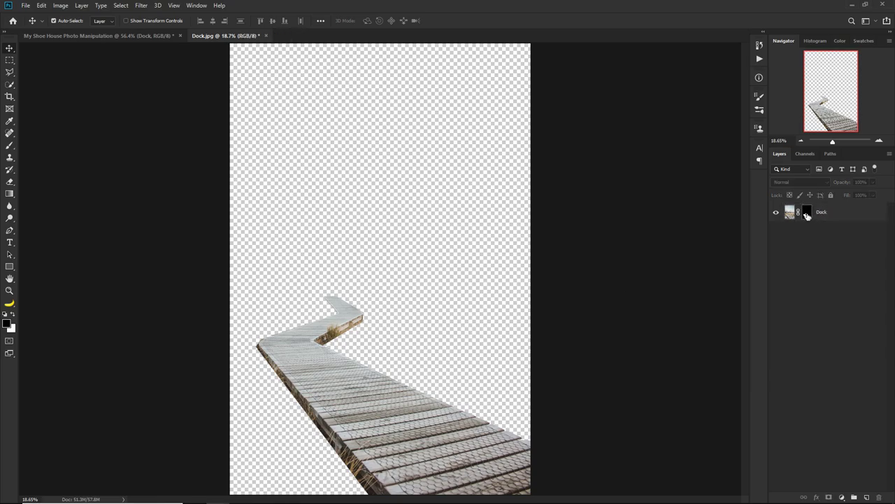
pyautogui.moveTo(326, 364); pyautogui.dragTo(329, 302)
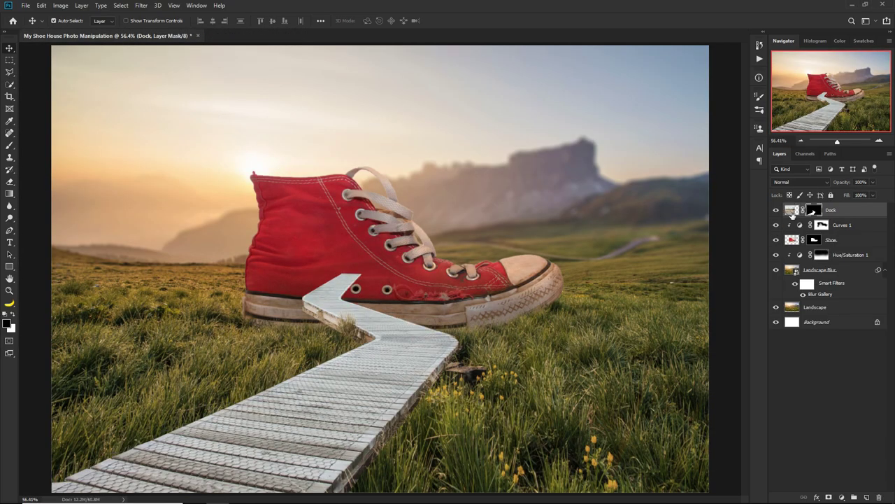
# Mask out the corner of the boardwalk lying beneath the shoe
pyautogui.press('l')
pyautogui.scroll(4, 328, 303)
pyautogui.click(300, 307)
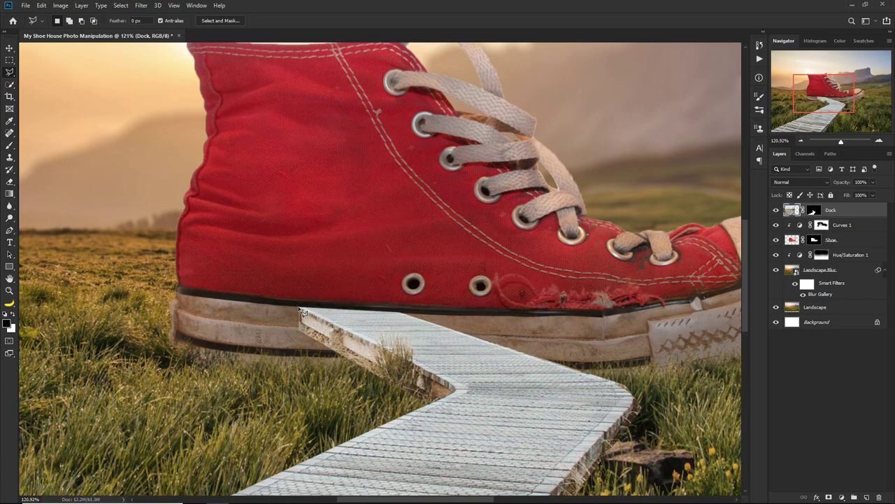
pyautogui.press('b')
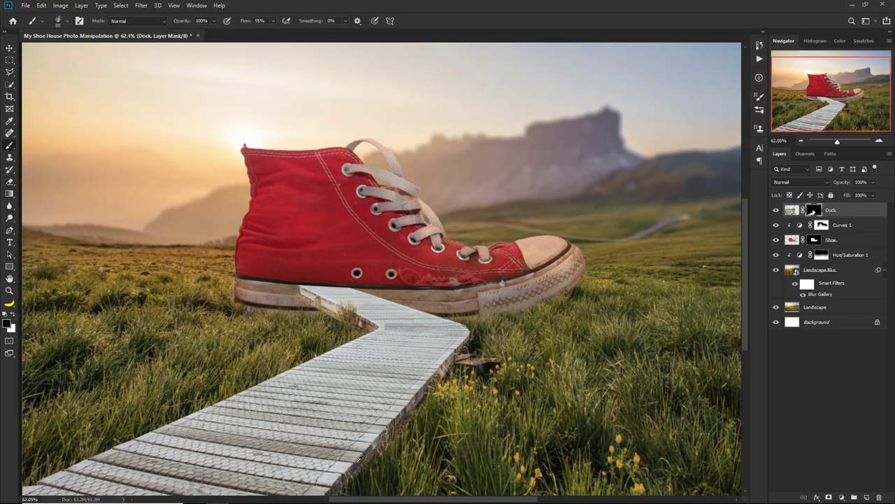
pyautogui.scroll(3, 357, 420)
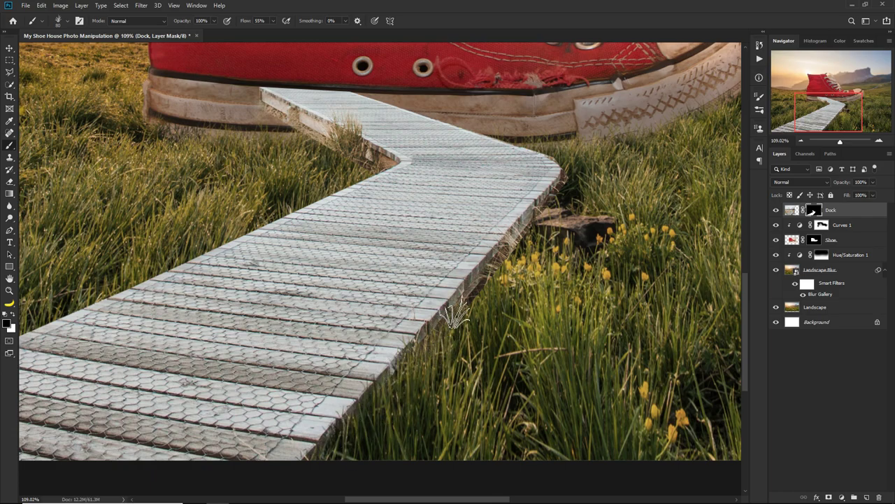
pyautogui.scroll(1, 503, 245)
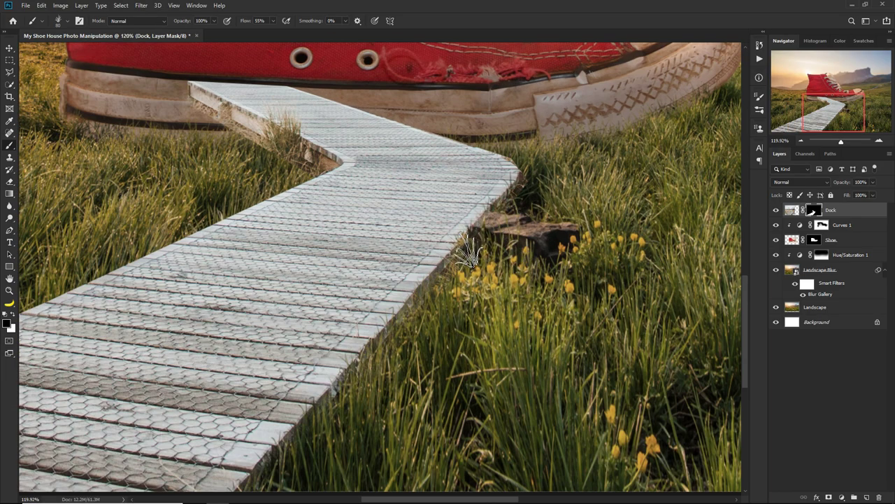
pyautogui.scroll(-1, 299, 440)
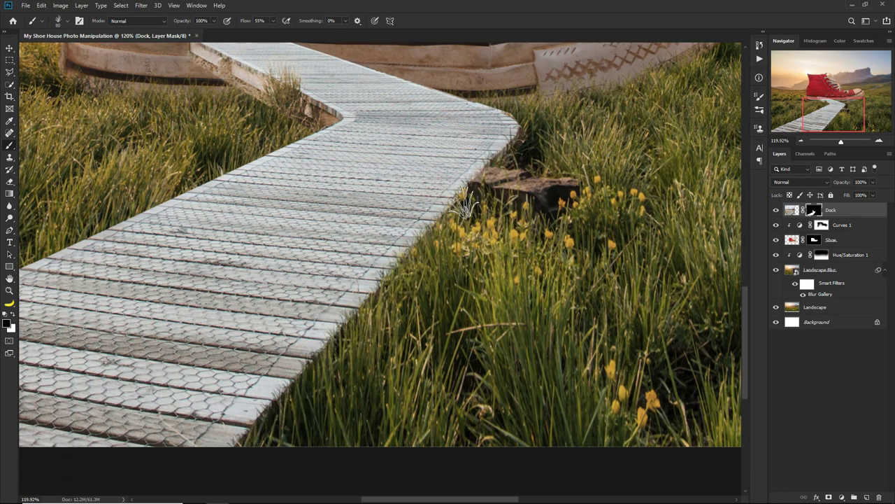
pyautogui.scroll(3, 420, 245)
pyautogui.scroll(2, 343, 328)
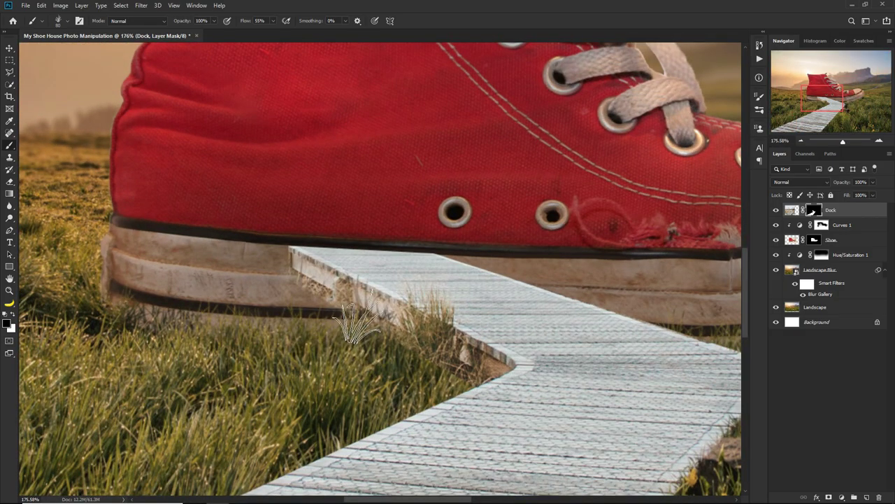
# Paint grass blades over the boardwalk's edges with a smaller grass brush
pyautogui.hotkey('ctrl', '2')
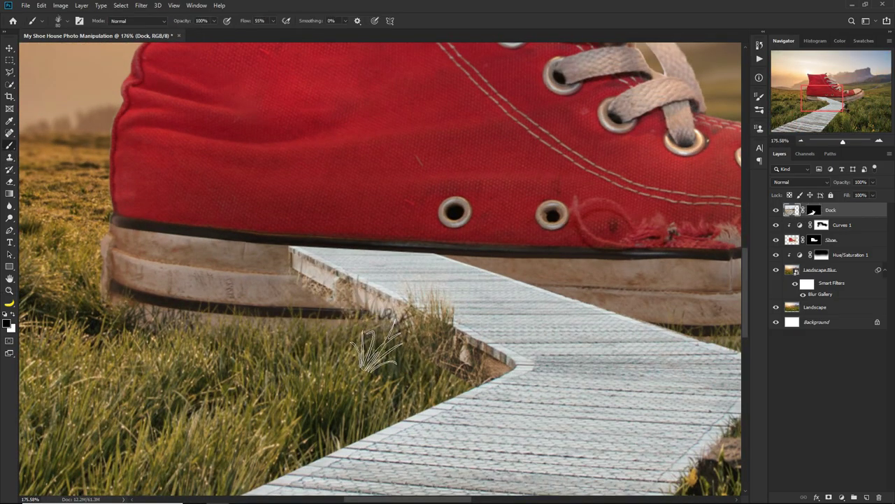
pyautogui.click(61, 21)
pyautogui.press('[')
pyautogui.press('[')
pyautogui.press('[')
pyautogui.moveTo(322, 280); pyautogui.dragTo(312, 294)
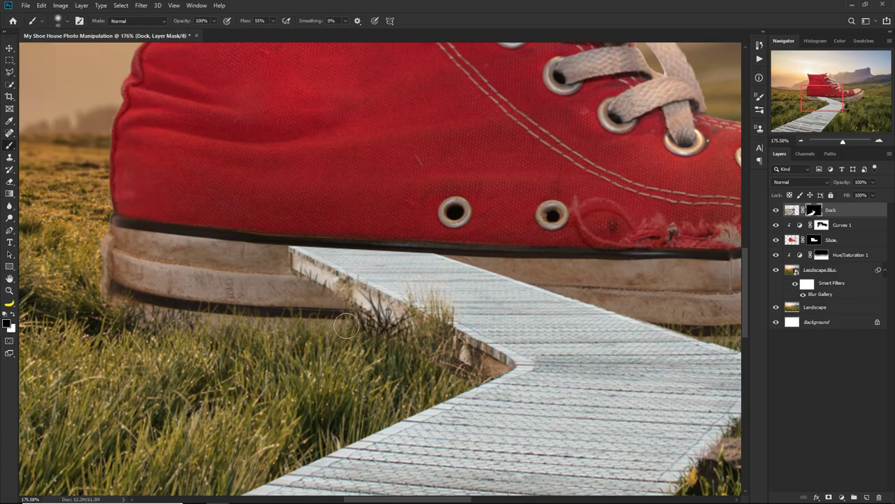
pyautogui.press('.')
pyautogui.hotkey('ctrl', '0')
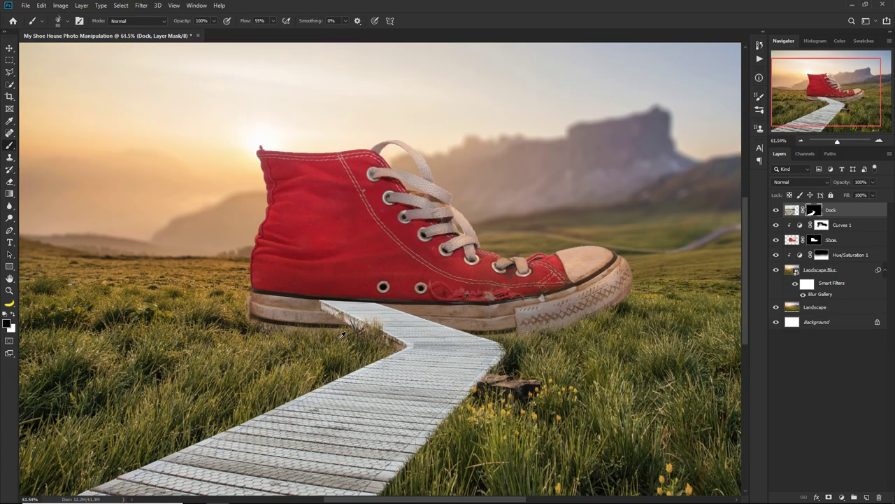
# Add a clipped Levels layer lowering output white on the boardwalk, lightening parts via its mask
pyautogui.press('v')
pyautogui.click(843, 495)
pyautogui.click(853, 379)
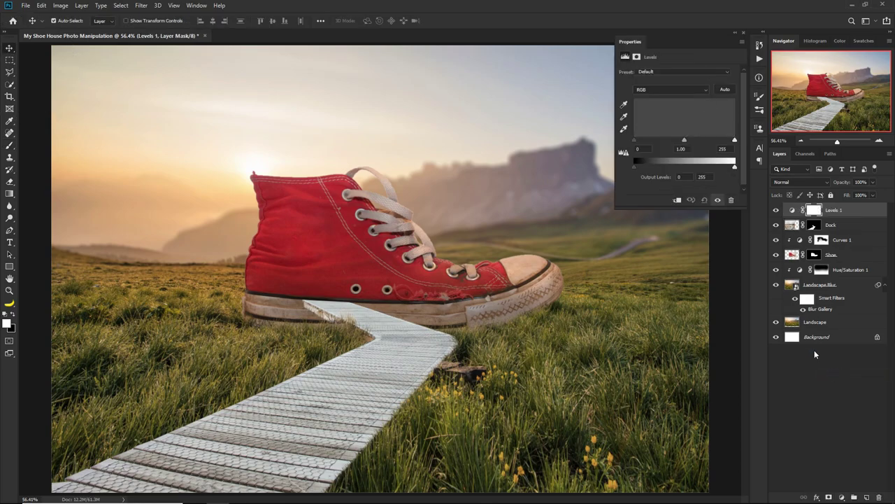
pyautogui.moveTo(735, 167); pyautogui.dragTo(702, 170)
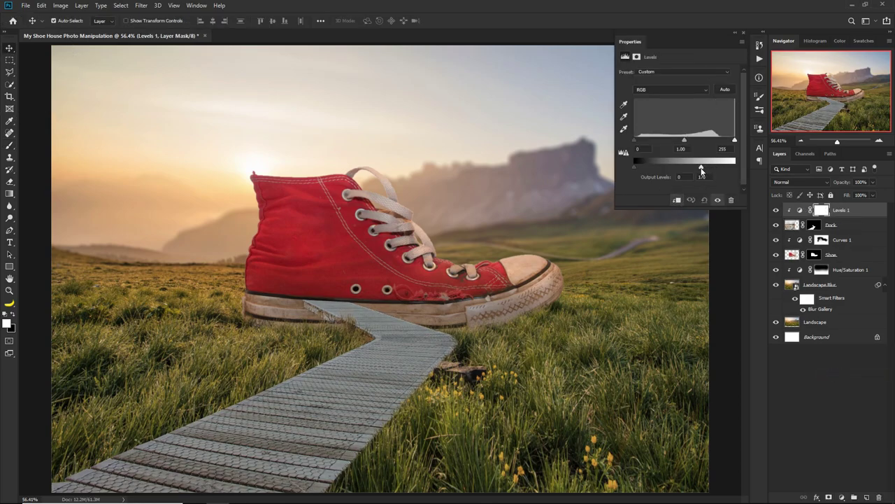
pyautogui.click(744, 33)
pyautogui.click(9, 145)
pyautogui.moveTo(112, 459); pyautogui.dragTo(245, 420)
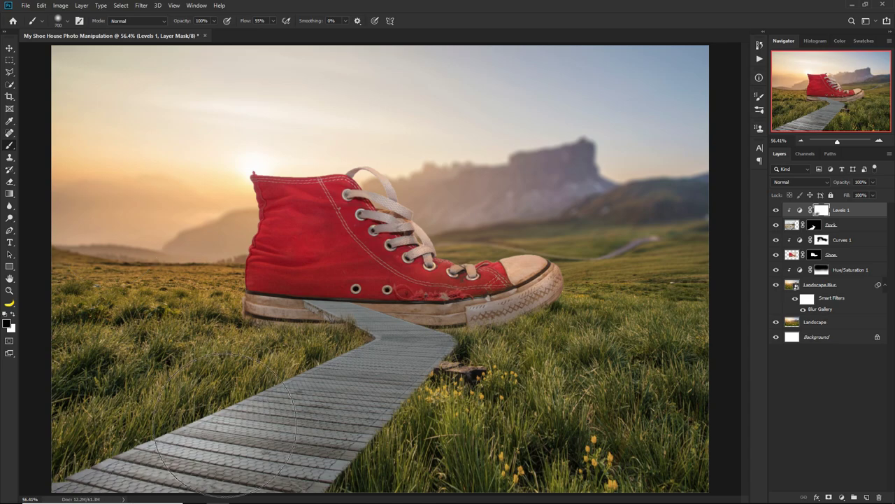
pyautogui.click(214, 20)
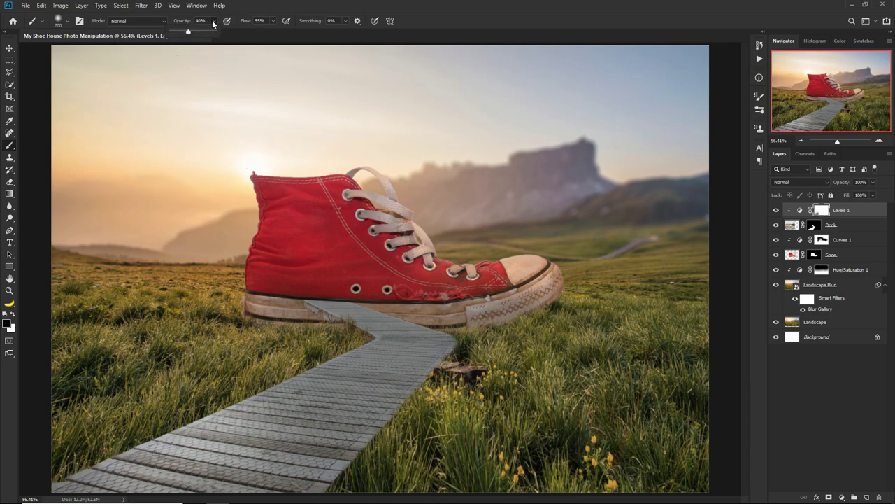
pyautogui.moveTo(294, 482); pyautogui.dragTo(329, 329)
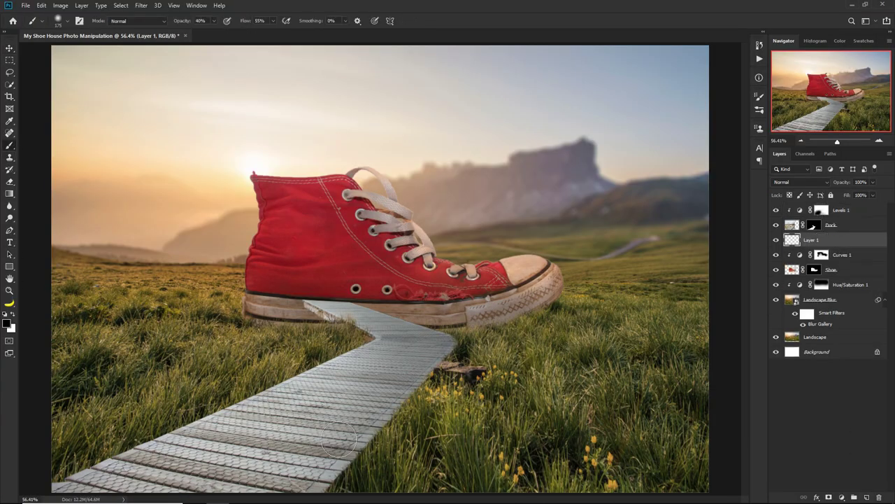
# Paint a soft shadow on the grass beside the boardwalk and set it to 83% opacity
pyautogui.press(']')
pyautogui.moveTo(349, 475)
pyautogui.mouseDown()
pyautogui.moveTo(388, 437)
pyautogui.moveTo(364, 338)
pyautogui.mouseUp()
pyautogui.moveTo(874, 184); pyautogui.dragTo(867, 198)
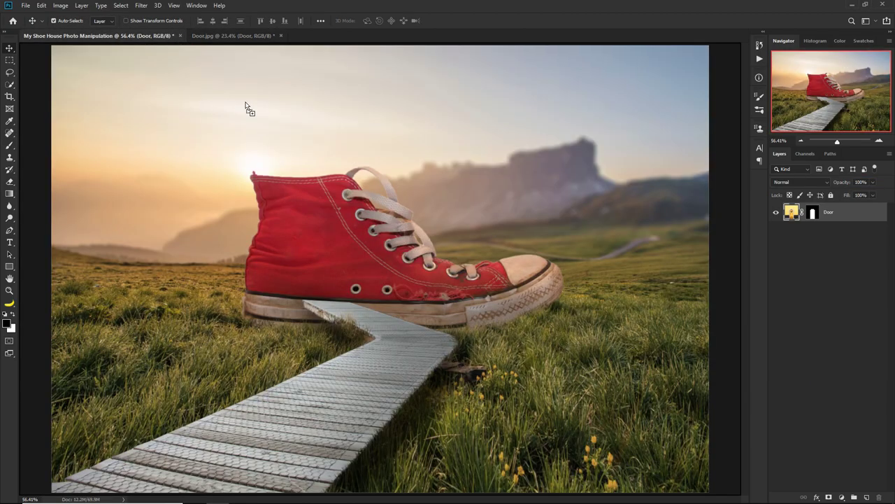
# Label the Door layer yellow and add a Hue/Saturation layer desaturating the door
pyautogui.rightClick(838, 212)
pyautogui.click(769, 439)
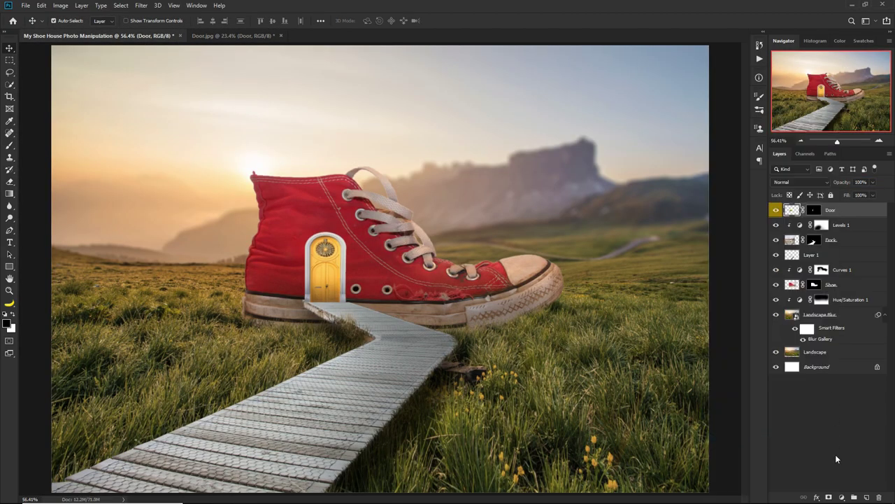
pyautogui.click(842, 496)
pyautogui.click(857, 402)
pyautogui.moveTo(664, 129)
pyautogui.mouseDown()
pyautogui.moveTo(637, 128)
pyautogui.moveTo(666, 145)
pyautogui.mouseUp()
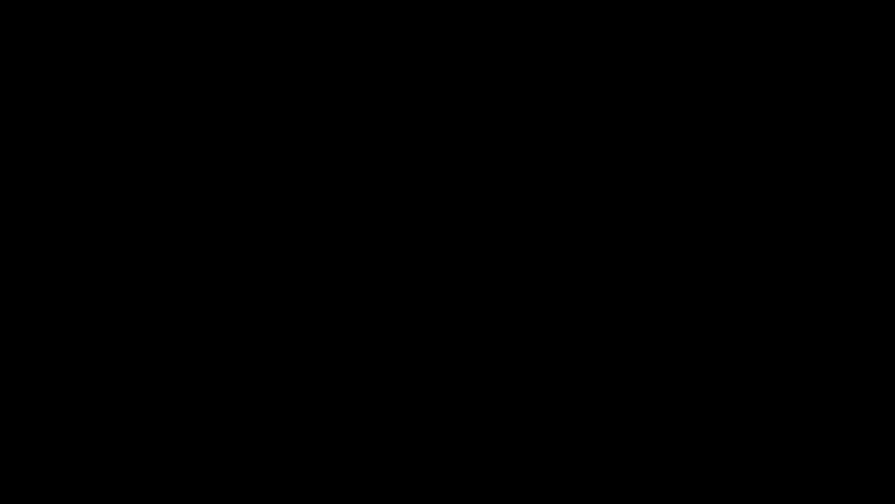
# Give the Door layer a drop shadow
pyautogui.click(847, 225)
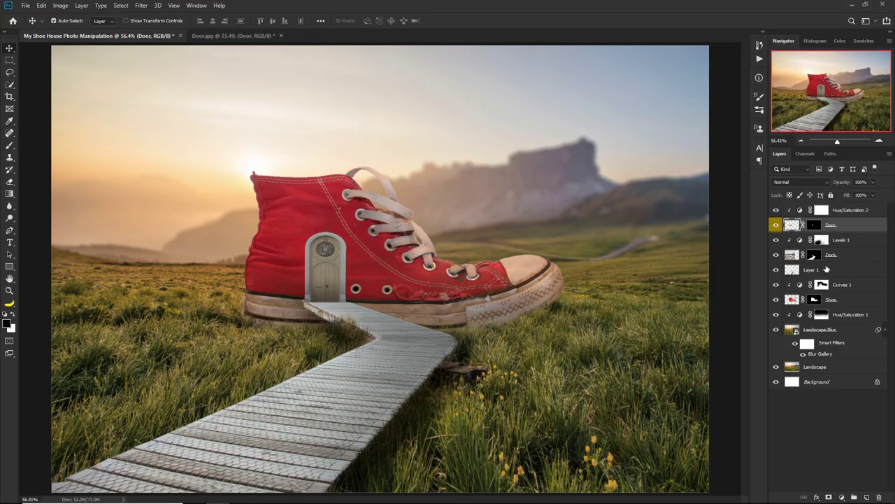
pyautogui.click(816, 497)
pyautogui.click(827, 410)
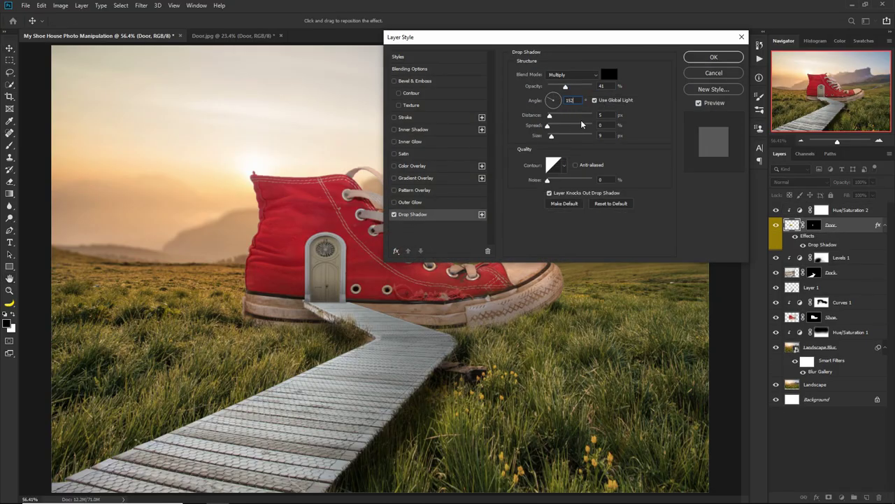
pyautogui.click(713, 58)
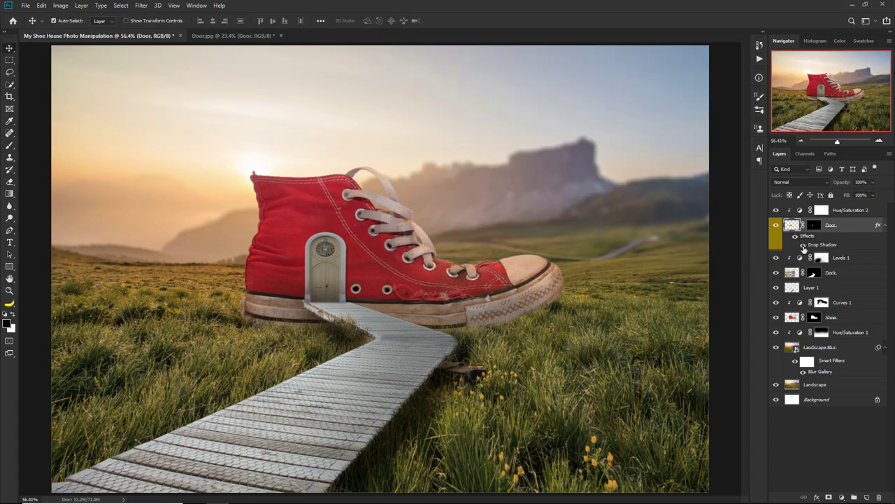
# Add a new layer above Levels 1 and try a shadow stroke at the door base, then undo it
pyautogui.click(827, 211)
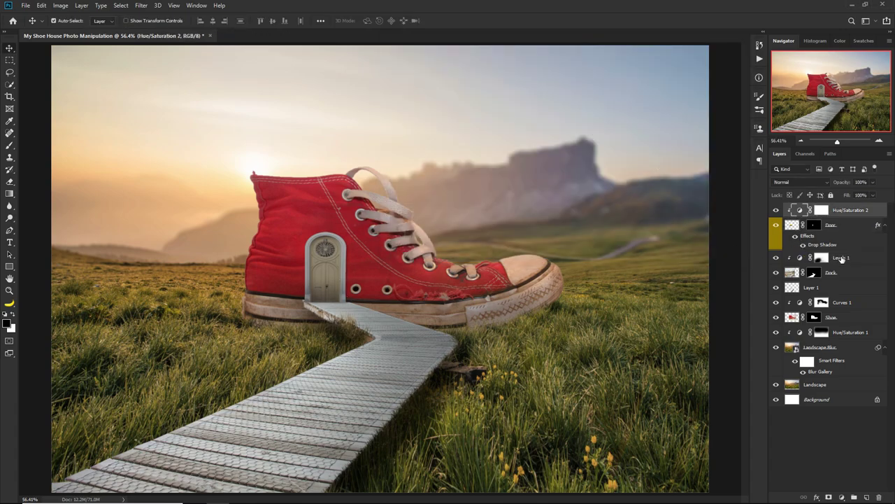
pyautogui.click(841, 259)
pyautogui.click(866, 497)
pyautogui.press('b')
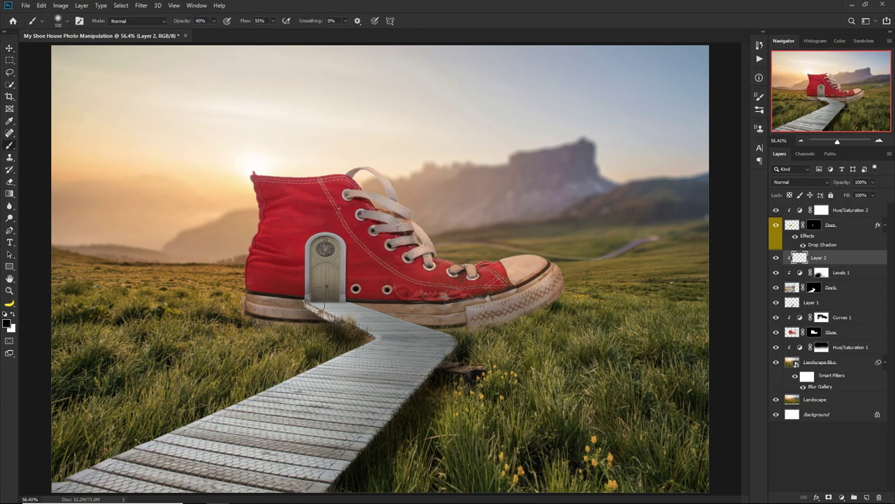
pyautogui.moveTo(362, 308); pyautogui.dragTo(329, 308)
pyautogui.hotkey('ctrl', 'z')
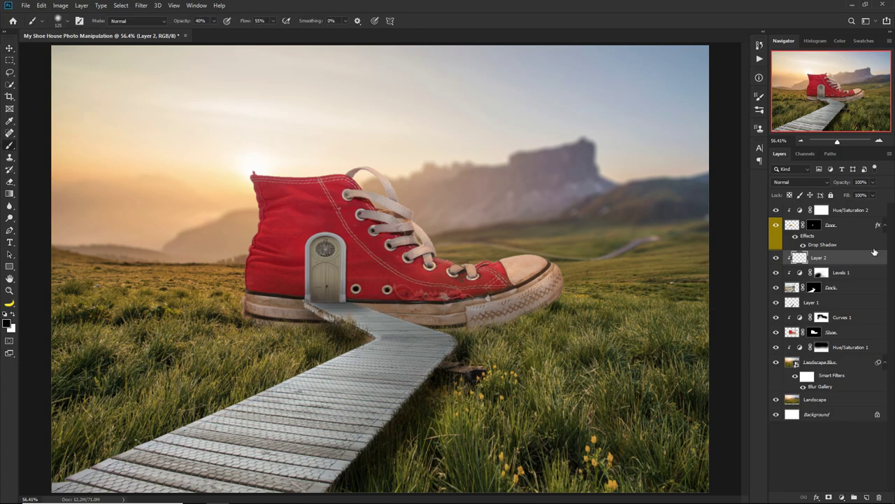
# Select the Shoe layer and bring up its layer options
pyautogui.press('v')
pyautogui.click(829, 219)
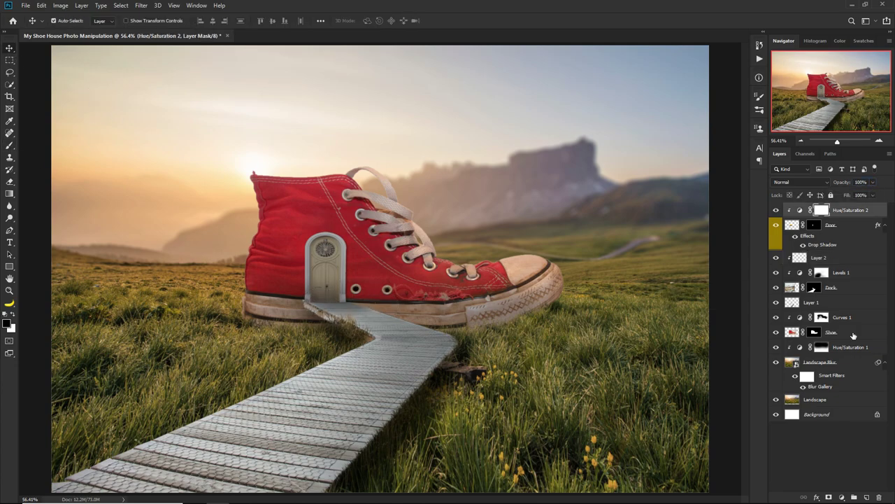
pyautogui.rightClick(853, 334)
# Tag the Shoe layer red, then place the Window.jpg window on the shoe and darken it with Levels
pyautogui.click(742, 414)
pyautogui.click(848, 219)
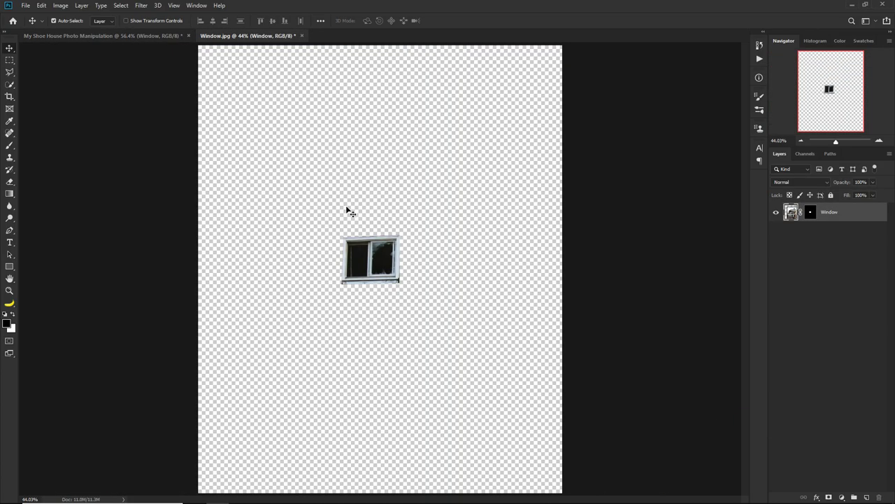
pyautogui.moveTo(350, 210)
pyautogui.mouseDown()
pyautogui.moveTo(162, 39)
pyautogui.moveTo(295, 217)
pyautogui.mouseUp()
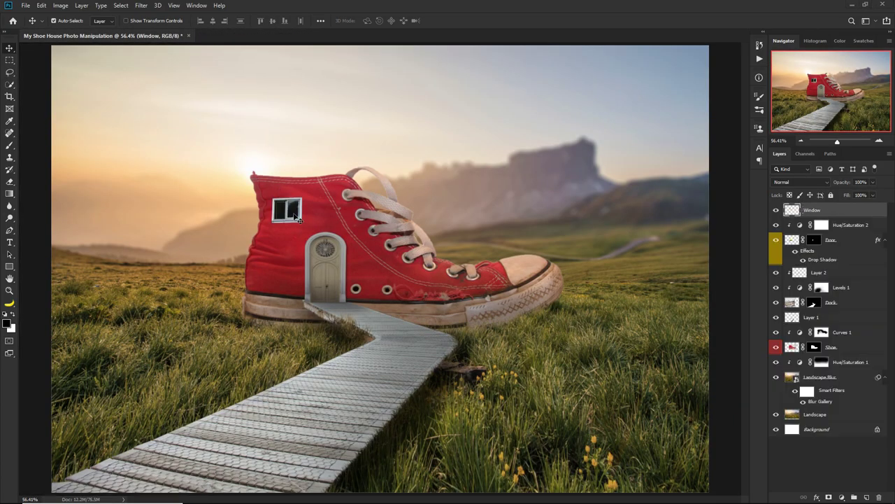
pyautogui.hotkey('ctrl', 'l')
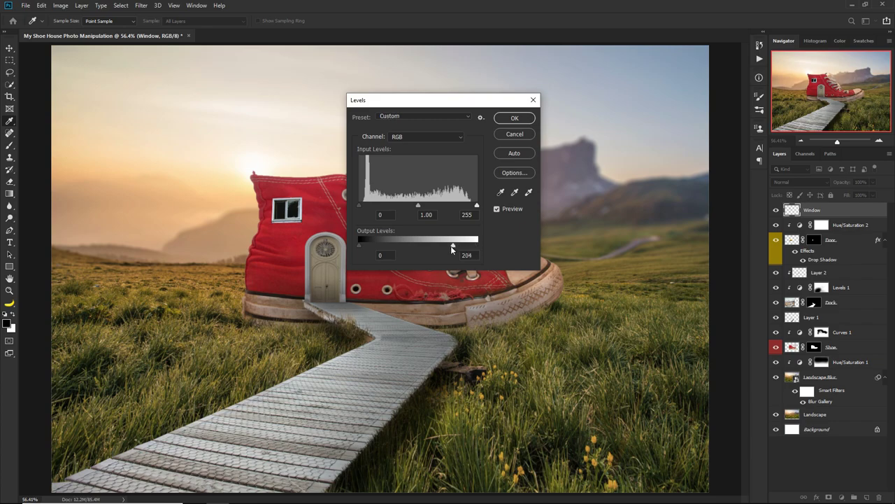
pyautogui.press('Return')
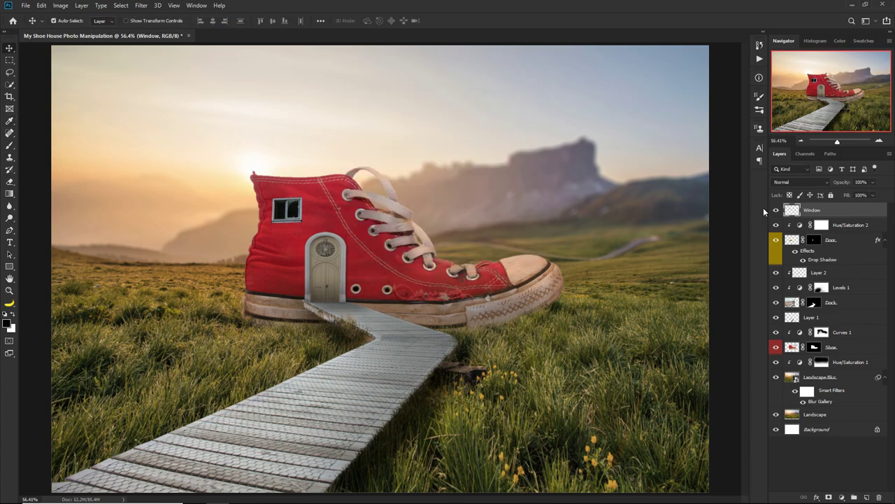
# Give the Window layer a drop shadow and add a new Layer 3 above Curves 1
pyautogui.click(819, 496)
pyautogui.click(833, 409)
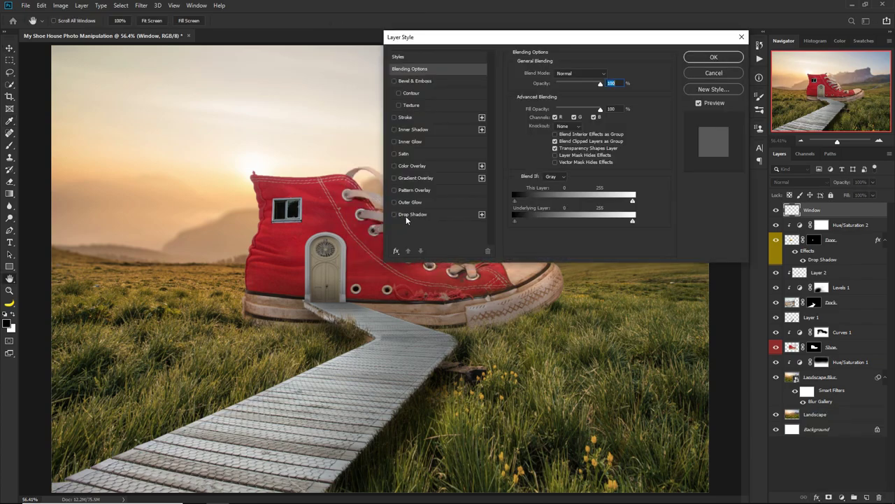
pyautogui.click(412, 214)
pyautogui.press('Return')
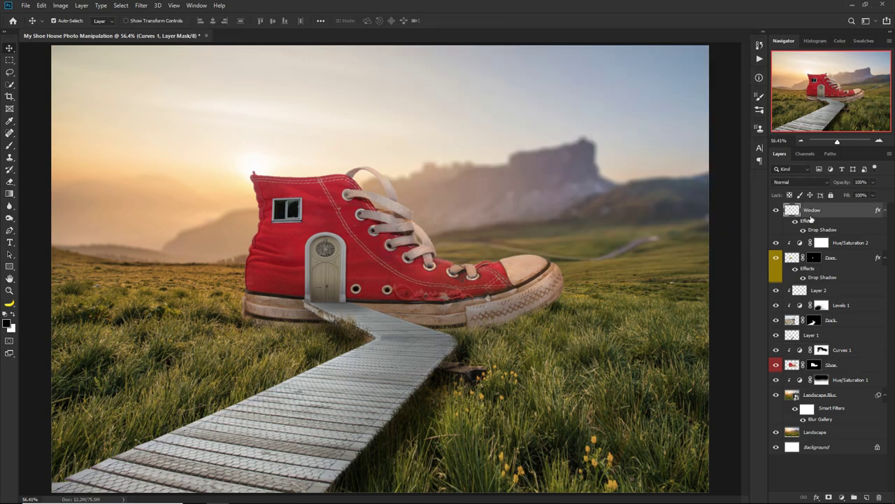
pyautogui.click(841, 352)
pyautogui.rightClick(841, 352)
# Clip Layer 3, fill it with 50% Gray in Overlay mode, and dodge highlights along the sole
pyautogui.press('Escape')
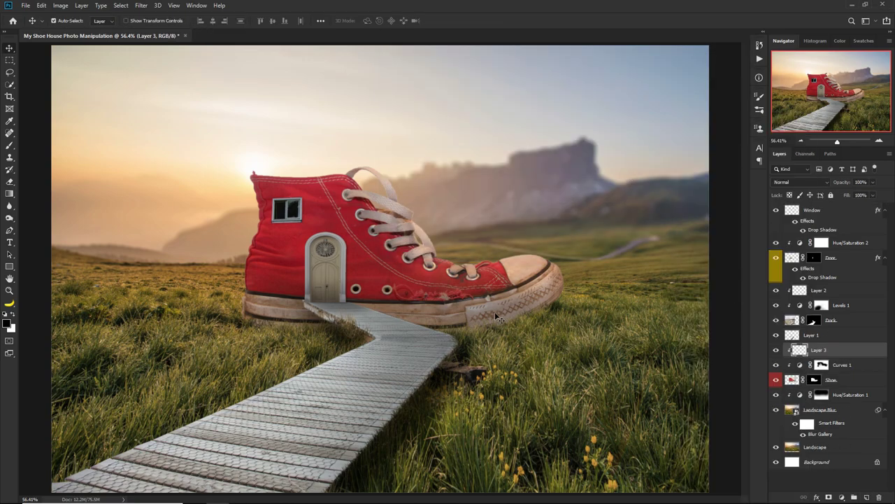
pyautogui.hotkey('shift', 'F5')
pyautogui.click(451, 136)
pyautogui.click(435, 216)
pyautogui.click(505, 137)
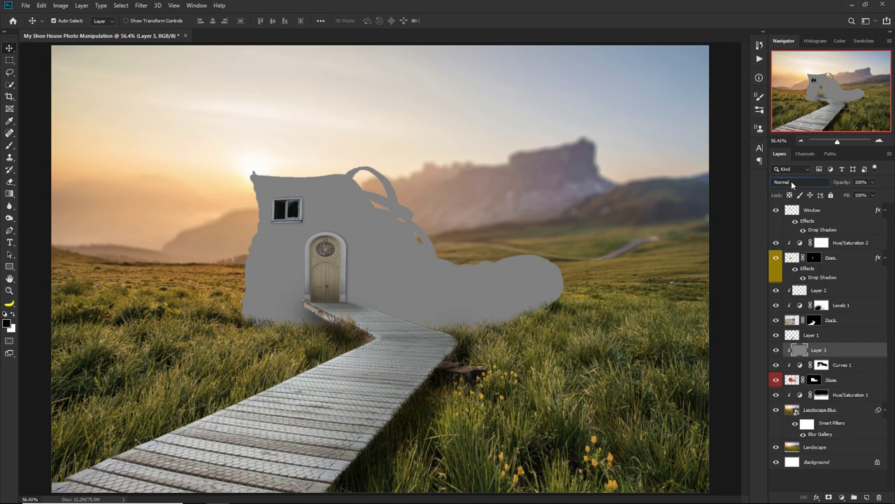
pyautogui.click(800, 182)
pyautogui.click(780, 294)
pyautogui.click(9, 217)
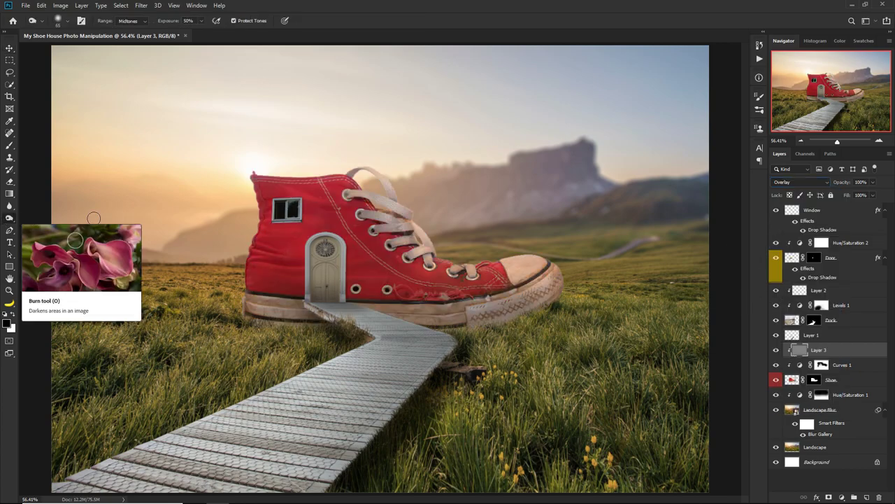
pyautogui.moveTo(435, 332); pyautogui.dragTo(497, 289)
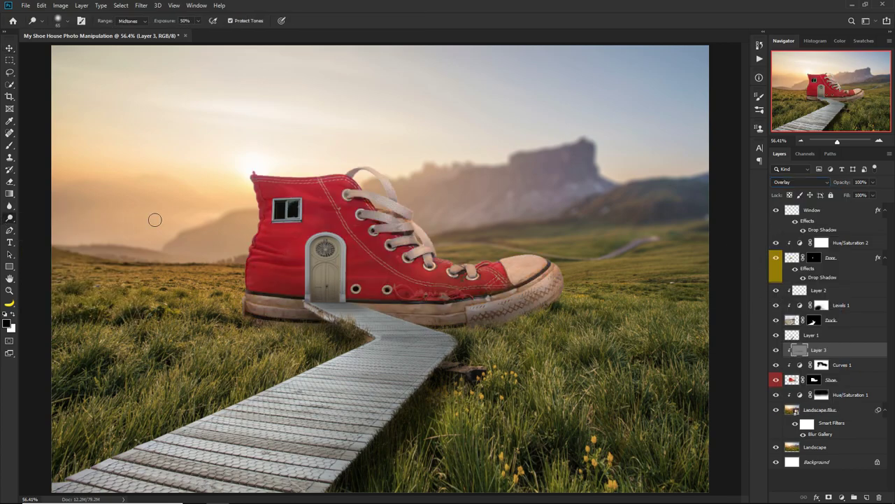
pyautogui.press('[')
pyautogui.press('[')
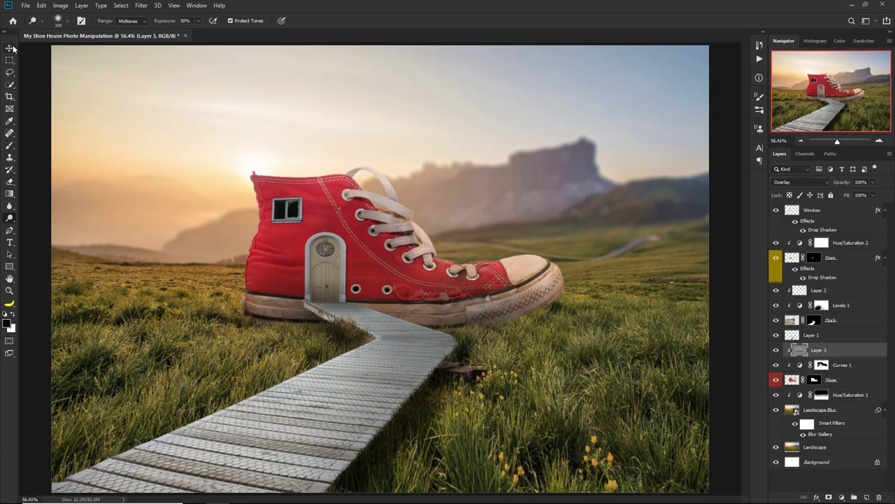
pyautogui.click(11, 47)
# On a new Layer 4 above Hue/Saturation 1, brush a dark shadow under the shoe on the grass
pyautogui.click(840, 396)
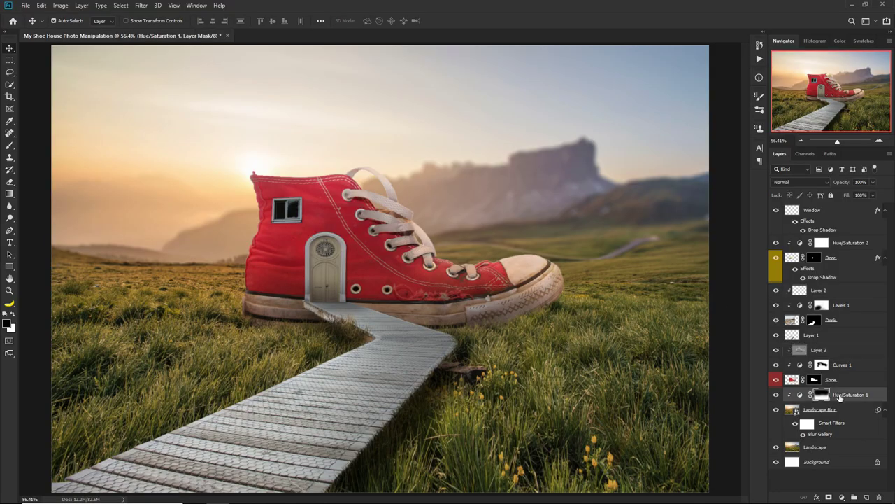
pyautogui.click(867, 497)
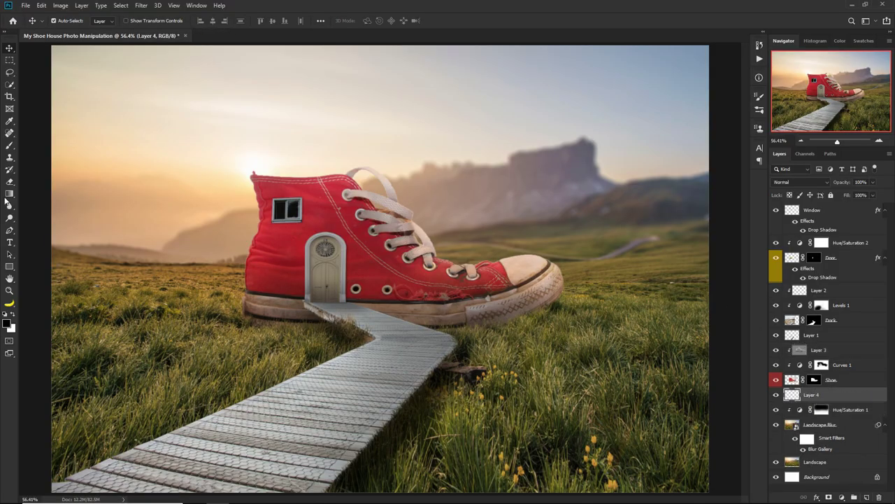
pyautogui.press('b')
pyautogui.moveTo(296, 329)
pyautogui.mouseDown()
pyautogui.moveTo(482, 324)
pyautogui.moveTo(552, 309)
pyautogui.moveTo(384, 336)
pyautogui.moveTo(277, 340)
pyautogui.mouseUp()
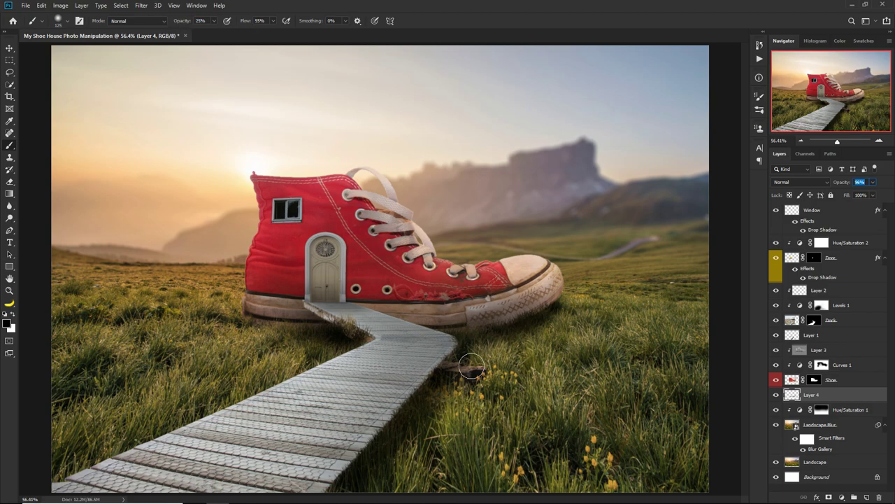
pyautogui.moveTo(586, 378); pyautogui.dragTo(546, 367)
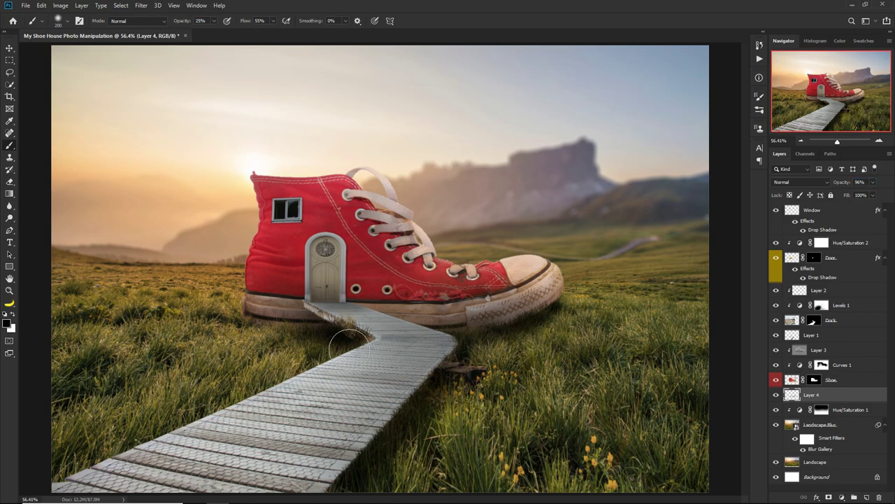
pyautogui.moveTo(461, 399); pyautogui.dragTo(560, 389)
pyautogui.click(873, 182)
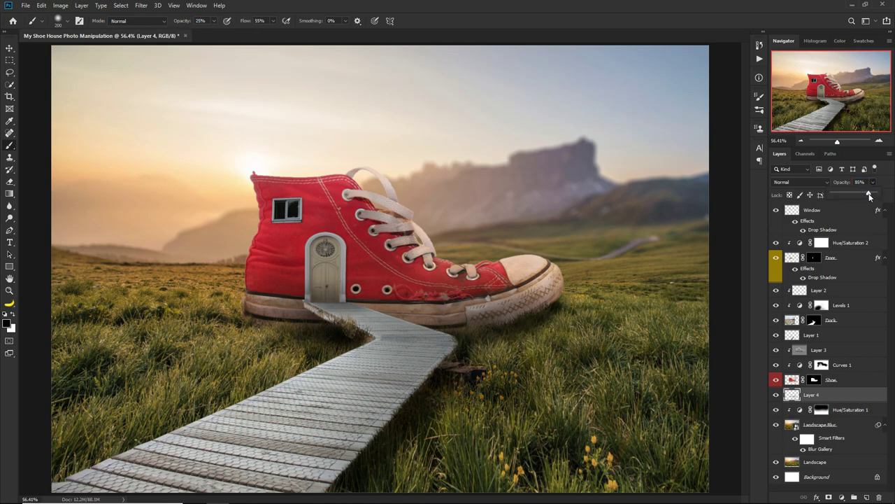
pyautogui.moveTo(370, 343); pyautogui.dragTo(238, 342)
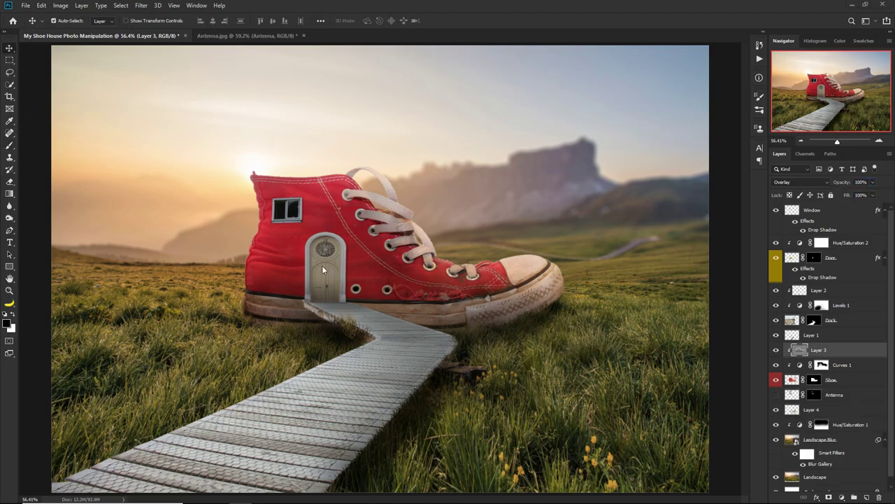
# Drag the Antenna.jpg image onto the top of the shoe and darken its midtones with Levels
pyautogui.click(245, 35)
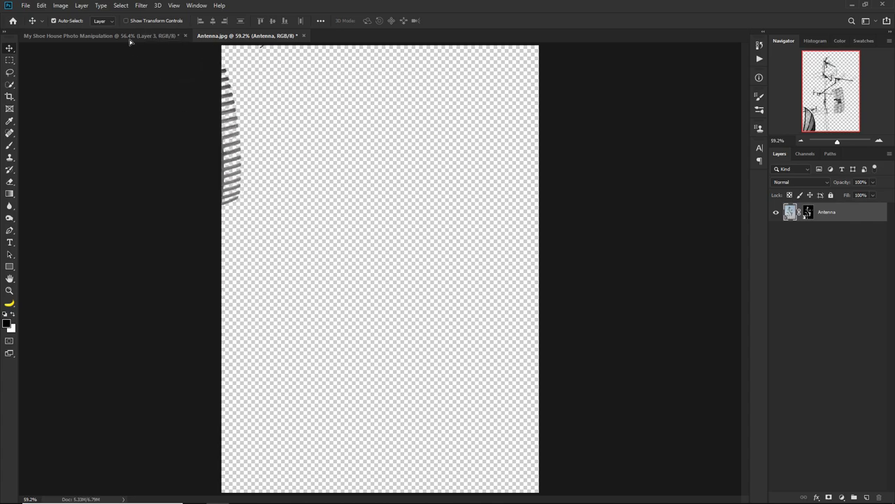
pyautogui.moveTo(448, 251); pyautogui.dragTo(278, 185)
pyautogui.hotkey('ctrl', 'l')
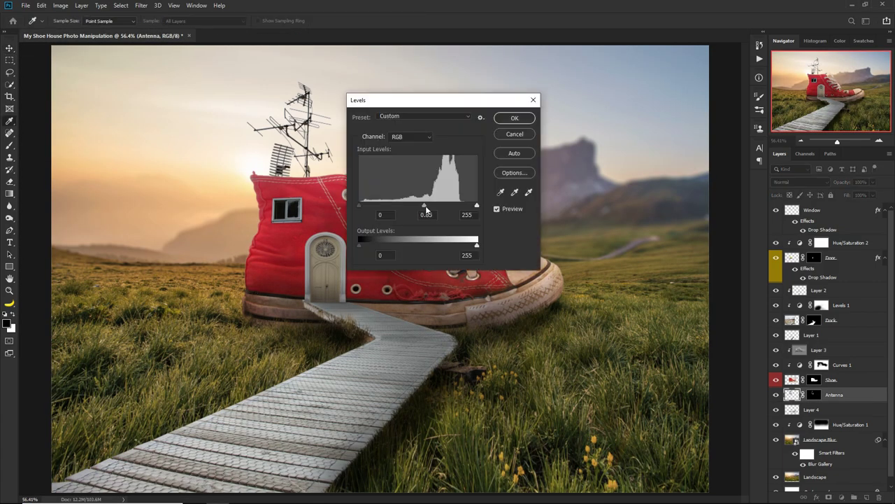
pyautogui.moveTo(418, 205)
pyautogui.mouseDown()
pyautogui.moveTo(446, 206)
pyautogui.moveTo(428, 206)
pyautogui.mouseUp()
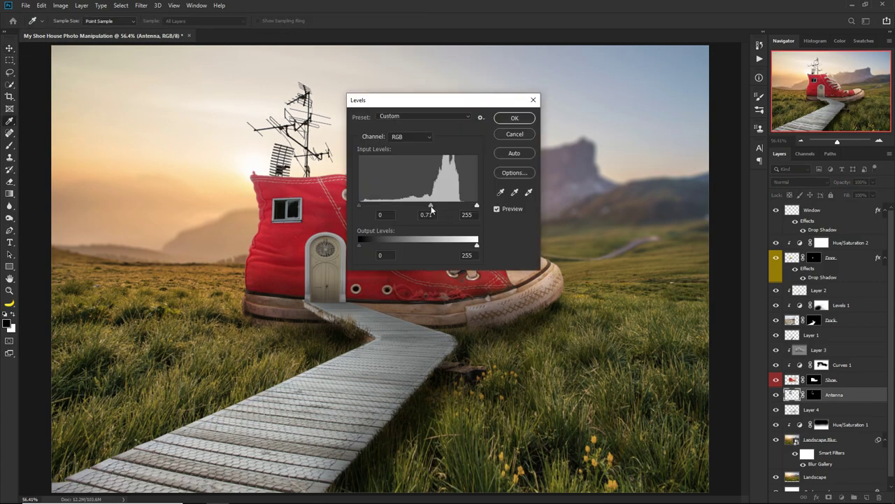
pyautogui.press('Return')
# Paint a soft yellow sun glow behind the antenna on a new Layer 5 at the top
pyautogui.hotkey('alt', '.')
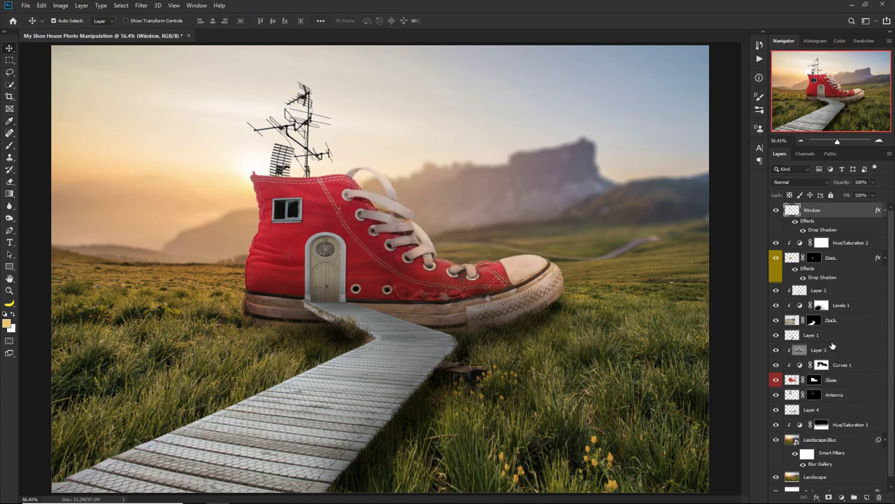
pyautogui.hotkey('ctrl', 'shift', 'alt', 'n')
pyautogui.press('b')
pyautogui.moveTo(224, 176); pyautogui.dragTo(236, 144)
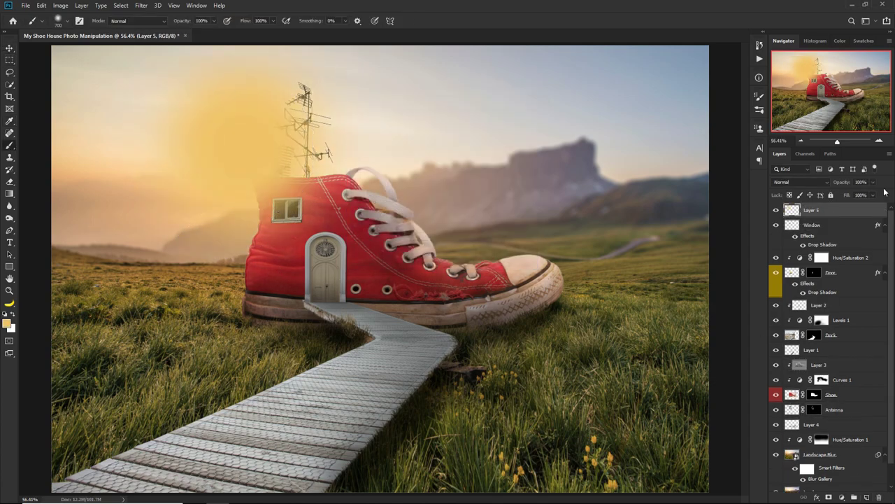
# Set Layer 5's glow to Screen blending at 72% opacity
pyautogui.click(801, 182)
pyautogui.click(797, 278)
pyautogui.moveTo(844, 182); pyautogui.dragTo(826, 186)
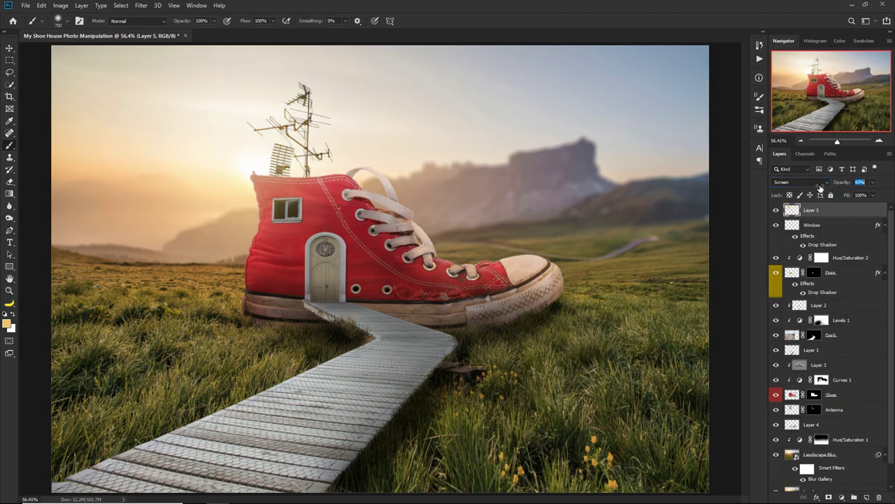
# Move the birds into the shoe house image and soften them with Gaussian Blur
pyautogui.press('v')
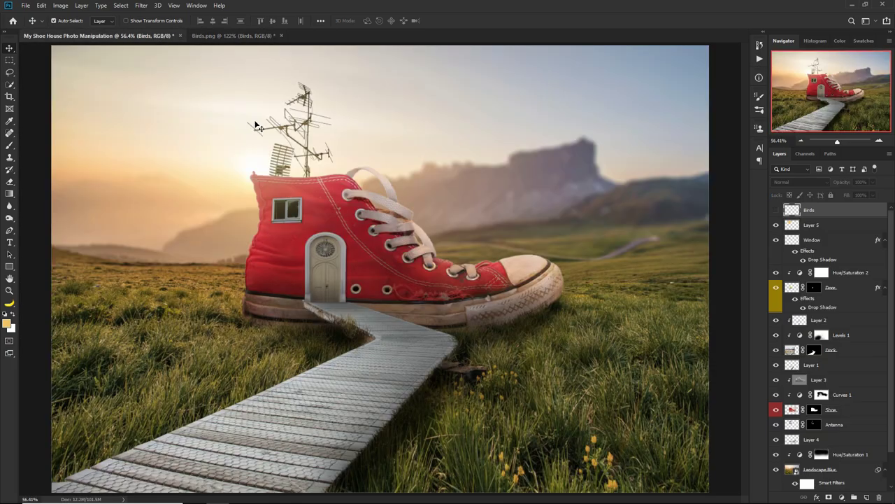
pyautogui.moveTo(299, 166); pyautogui.dragTo(259, 126)
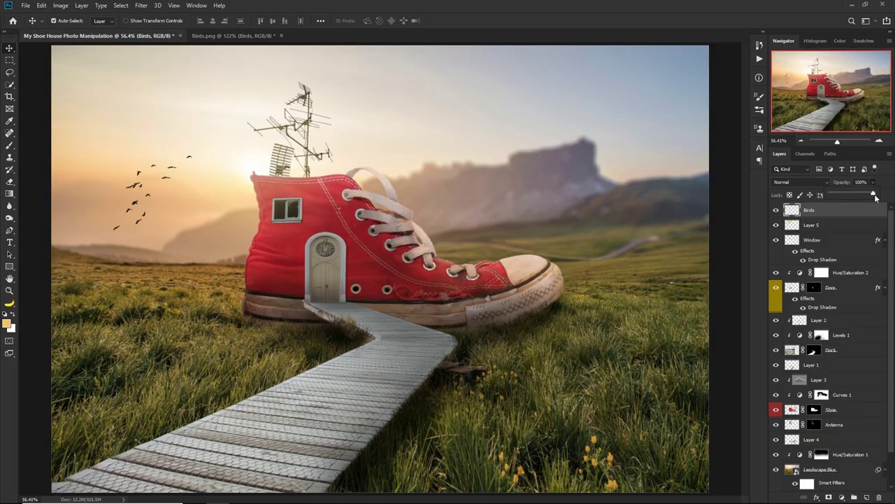
pyautogui.click(140, 5)
pyautogui.moveTo(146, 112)
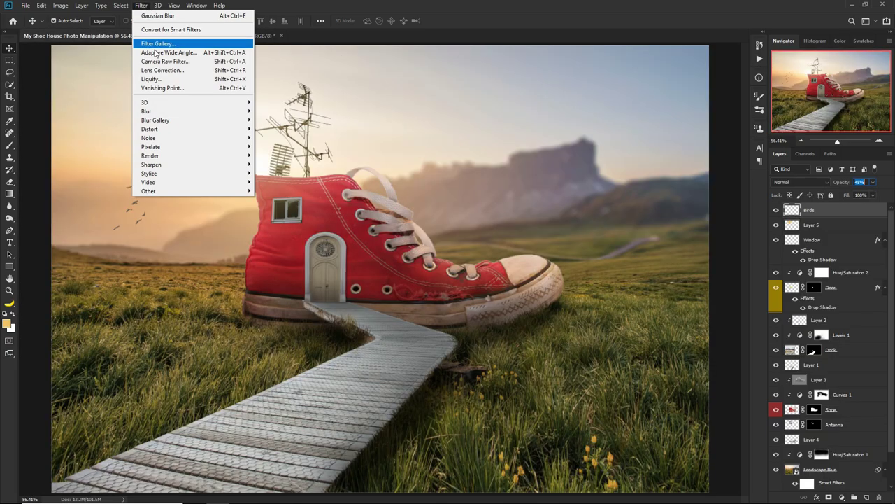
pyautogui.click(280, 154)
pyautogui.press('Return')
# Darken the boy with a clipped Levels layer capping output white near 151, and prepare a smaller mask brush
pyautogui.click(842, 497)
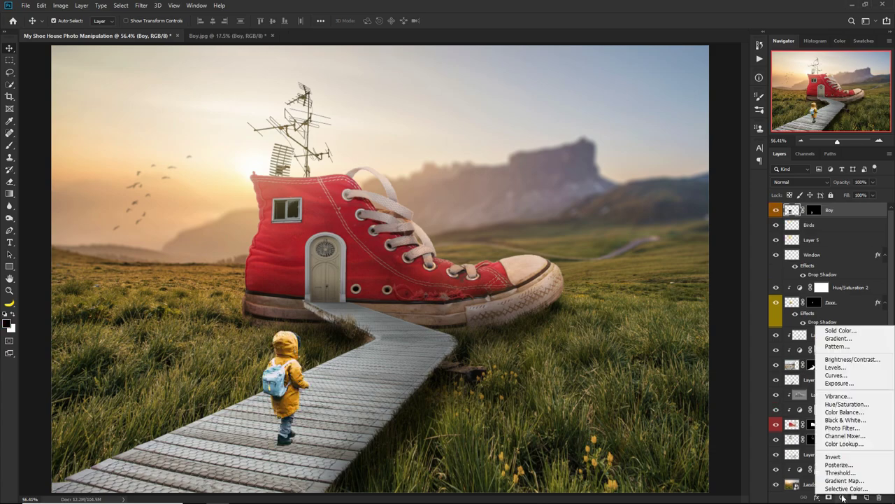
pyautogui.click(850, 381)
pyautogui.moveTo(734, 168); pyautogui.dragTo(695, 168)
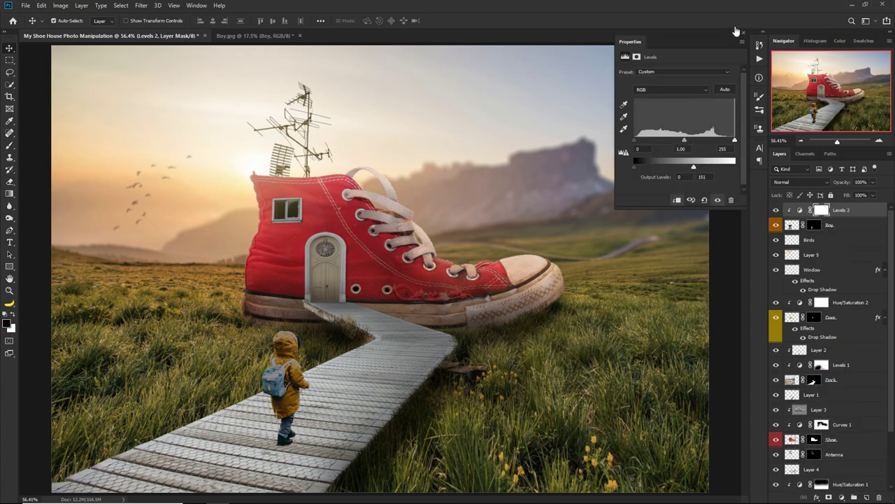
pyautogui.click(736, 32)
pyautogui.press('b')
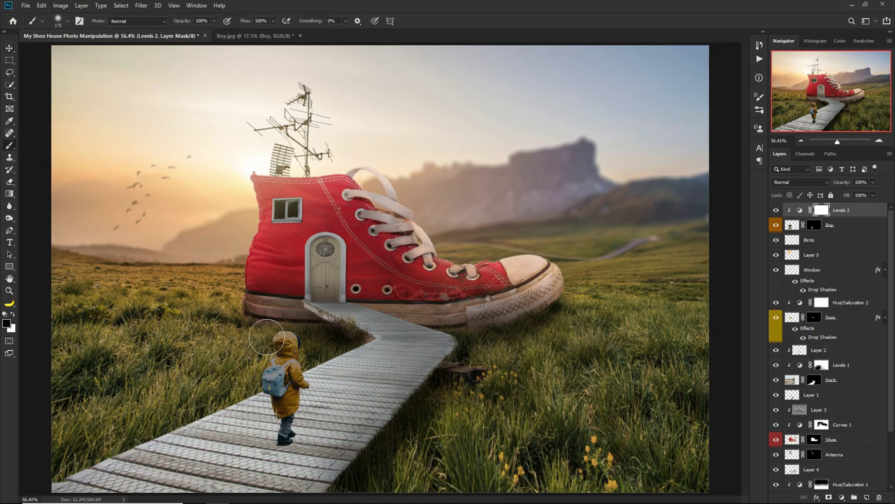
pyautogui.press('[')
pyautogui.press('[')
pyautogui.press('[')
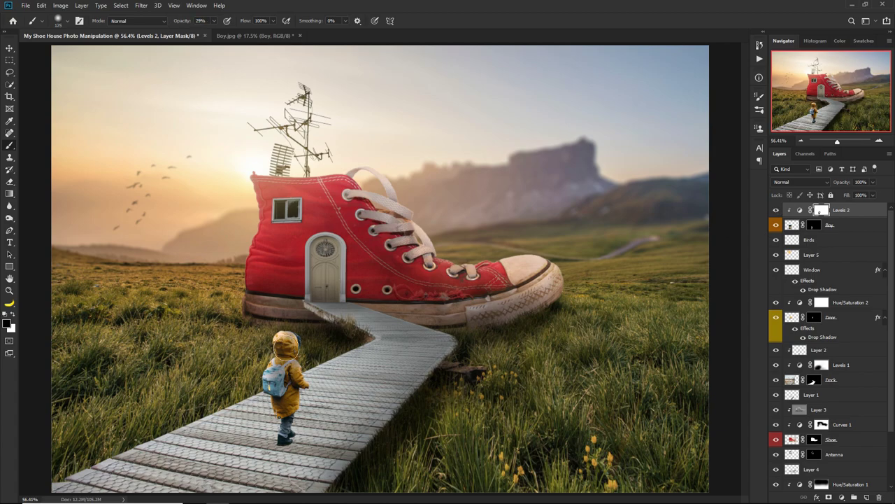
# Duplicate the boy's layer, label the copy orange, and delete the boy layer's mask
pyautogui.press('v')
pyautogui.click(826, 224)
pyautogui.hotkey('ctrl', 'j')
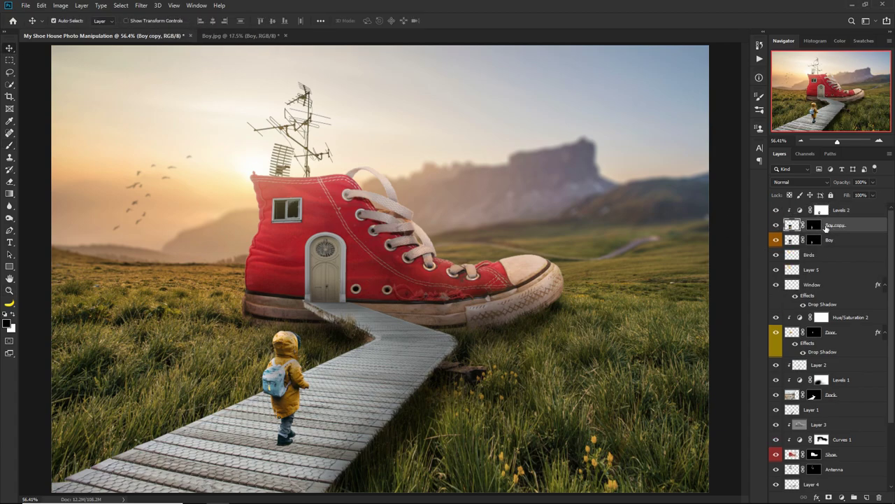
pyautogui.rightClick(827, 227)
pyautogui.click(728, 435)
pyautogui.rightClick(814, 240)
pyautogui.click(822, 246)
# Distort the boy layer downward into a flipped shadow stretching below his feet
pyautogui.hotkey('ctrl', 't')
pyautogui.rightClick(279, 363)
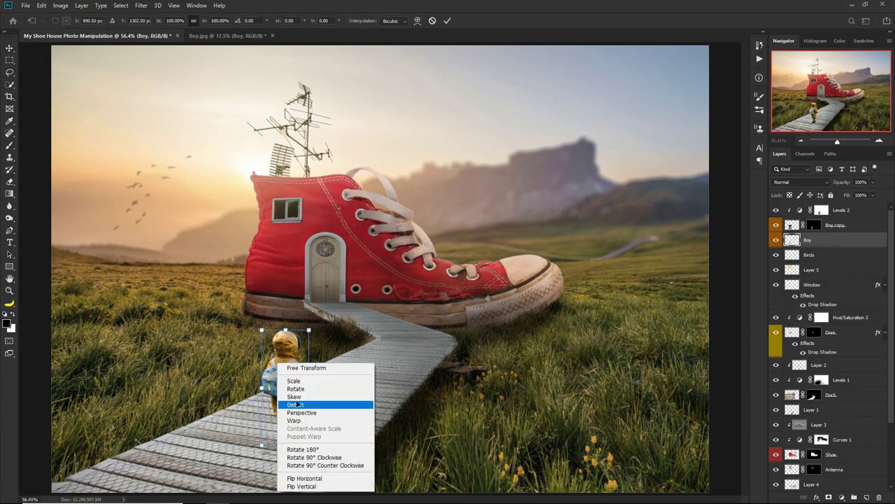
pyautogui.click(297, 404)
pyautogui.scroll(-2, 298, 297)
pyautogui.moveTo(308, 315); pyautogui.dragTo(309, 487)
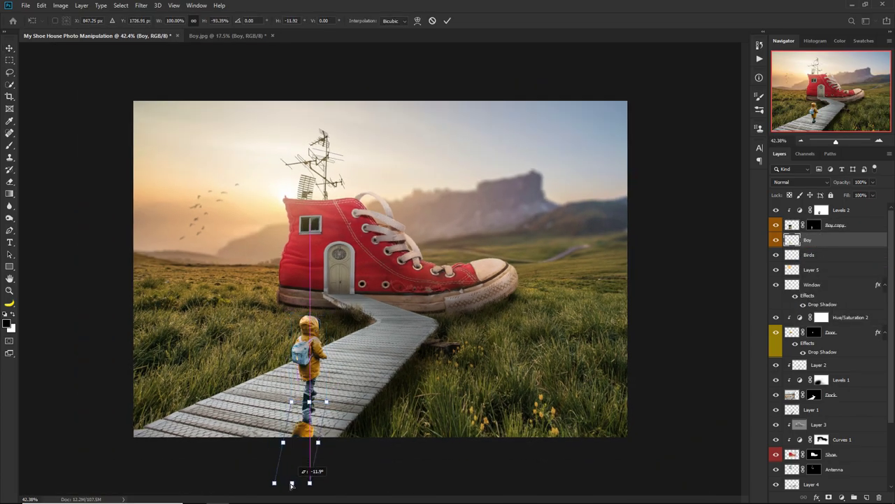
pyautogui.scroll(-1, 306, 453)
pyautogui.moveTo(307, 452)
pyautogui.mouseDown()
pyautogui.moveTo(306, 465)
pyautogui.moveTo(289, 430)
pyautogui.mouseUp()
pyautogui.scroll(3, 370, 289)
pyautogui.press('Return')
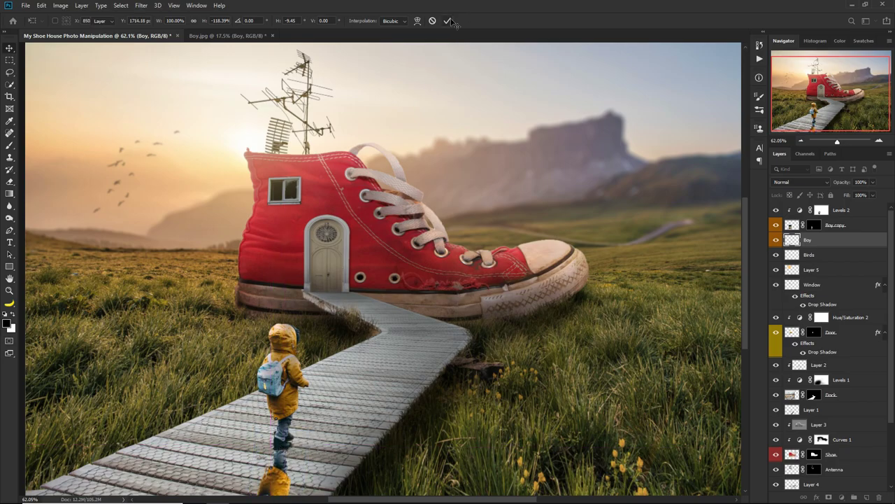
pyautogui.hotkey('ctrl', '0')
# Blacken the shadow with Lightness -100, set 42% opacity, Gaussian-blur it, and add a new layer
pyautogui.hotkey('ctrl', 'u')
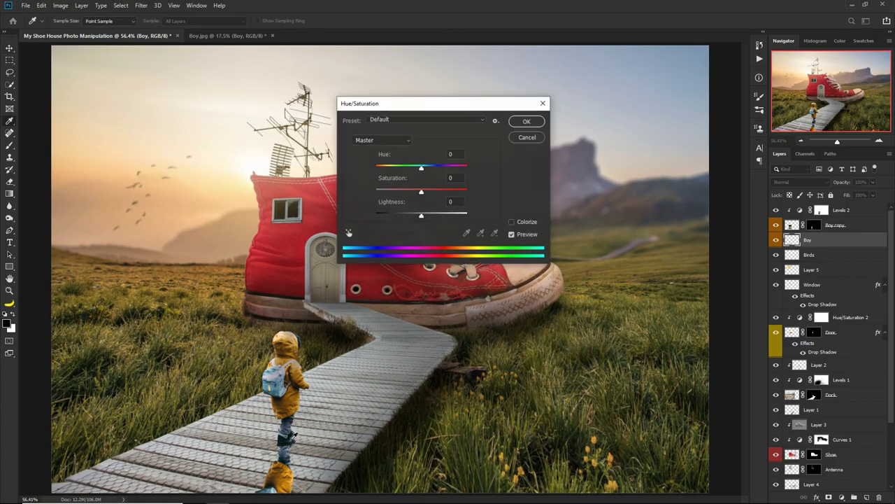
pyautogui.moveTo(421, 215); pyautogui.dragTo(376, 215)
pyautogui.click(527, 121)
pyautogui.moveTo(872, 182); pyautogui.dragTo(849, 195)
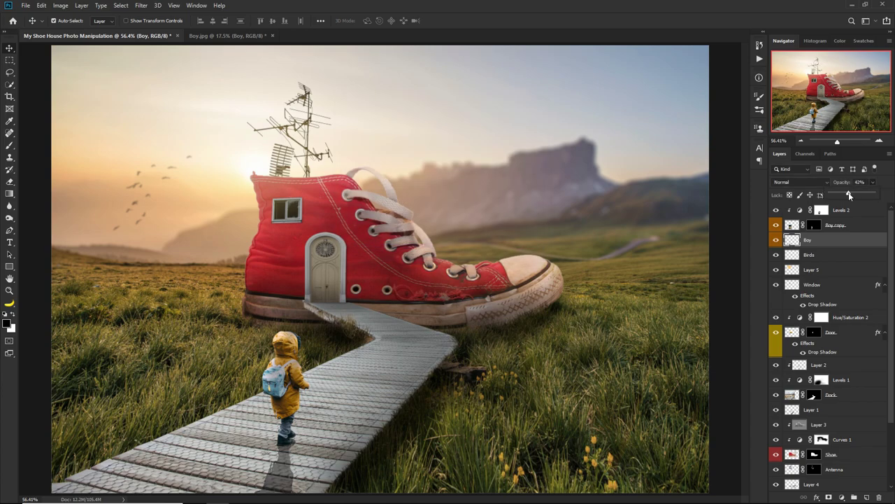
pyautogui.click(141, 5)
pyautogui.click(280, 144)
pyautogui.press('Return')
pyautogui.press('z')
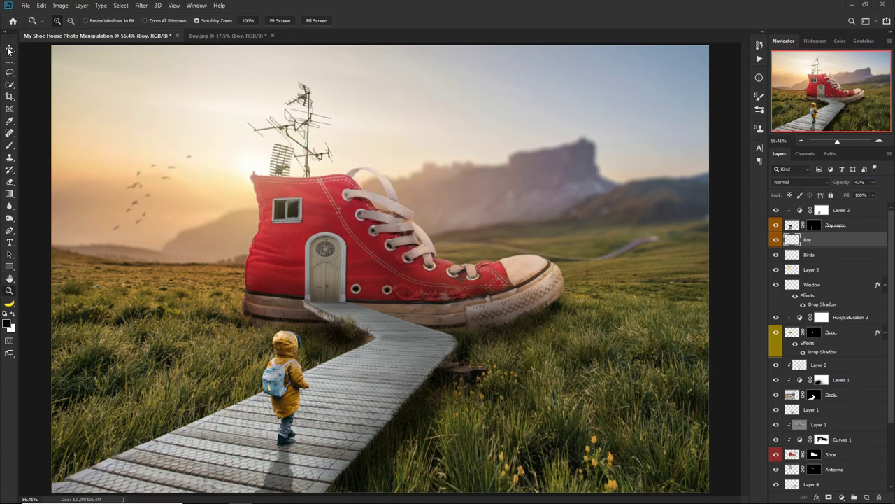
pyautogui.hotkey('ctrl', 'shift', 'alt', 'n')
# Darken the image bottom with a soft brush at 70% opacity, then stamp a merged Layer 7 on top
pyautogui.press('b')
pyautogui.scroll(-3, 221, 248)
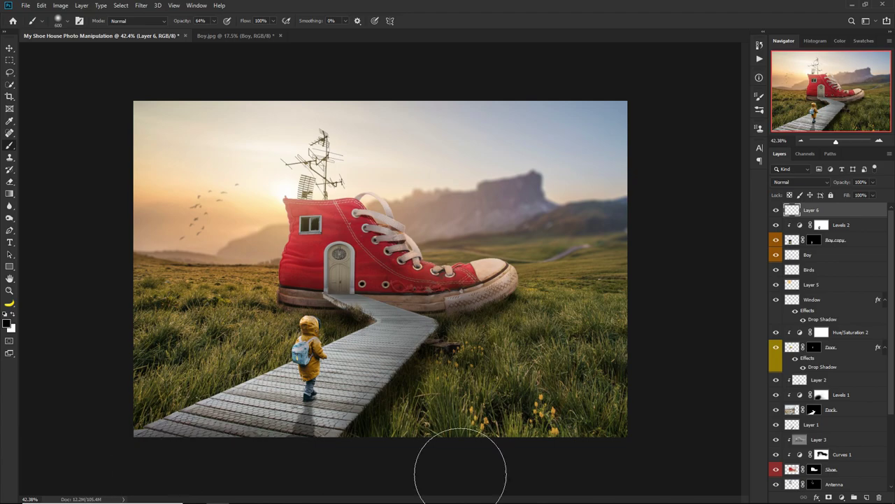
pyautogui.hotkey('ctrl', '0')
pyautogui.press('v')
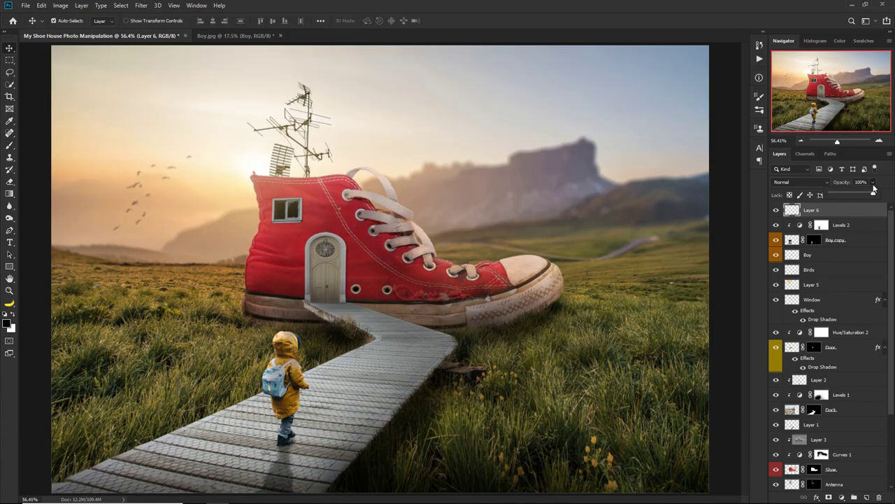
pyautogui.moveTo(872, 186); pyautogui.dragTo(862, 197)
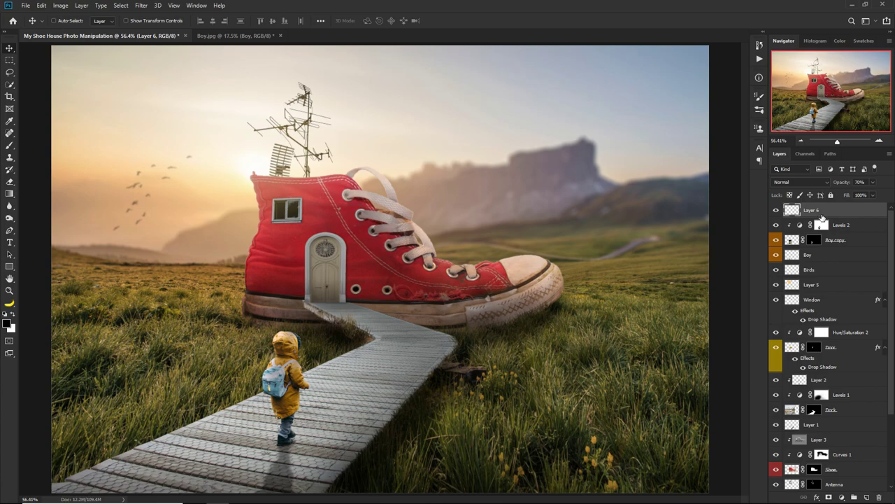
pyautogui.hotkey('ctrl', 'shift', 'alt', 'e')
# In the Camera Raw filter, lower Highlights to -32 and raise Texture
pyautogui.click(143, 5)
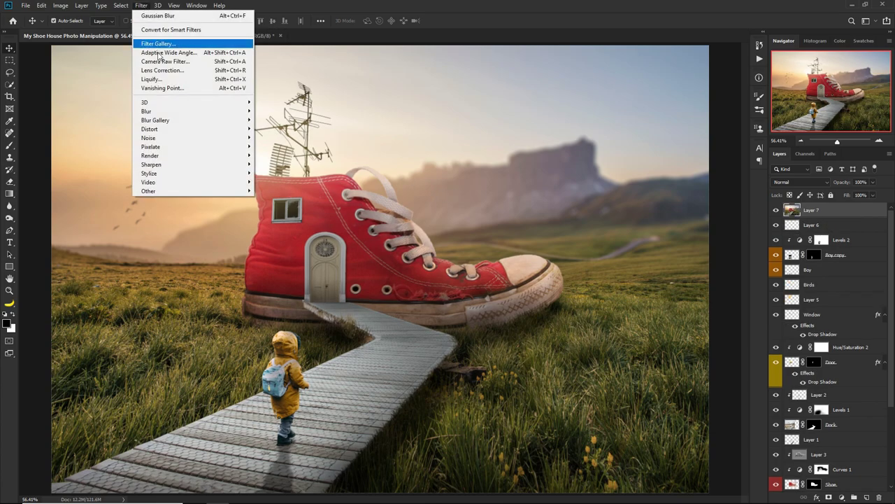
pyautogui.click(162, 63)
pyautogui.moveTo(680, 253)
pyautogui.mouseDown()
pyautogui.moveTo(666, 254)
pyautogui.moveTo(701, 270)
pyautogui.moveTo(668, 282)
pyautogui.mouseUp()
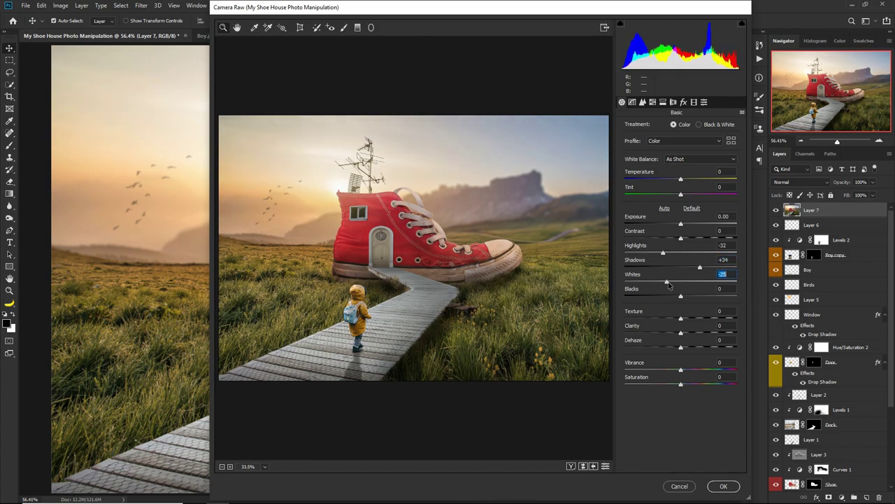
pyautogui.moveTo(682, 321); pyautogui.dragTo(691, 322)
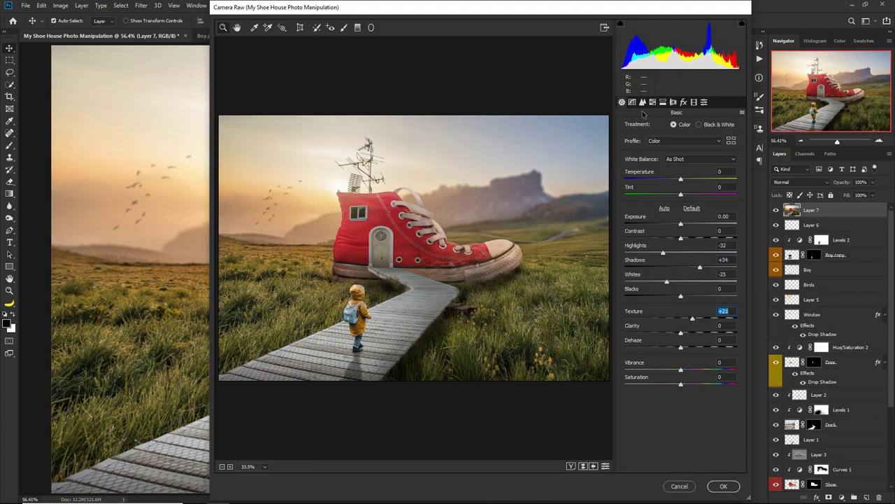
# Shift green hue to -28 and red hue to +7, and reduce green and yellow (-9) saturation
pyautogui.click(652, 102)
pyautogui.moveTo(682, 205); pyautogui.dragTo(665, 205)
pyautogui.moveTo(681, 160); pyautogui.dragTo(685, 161)
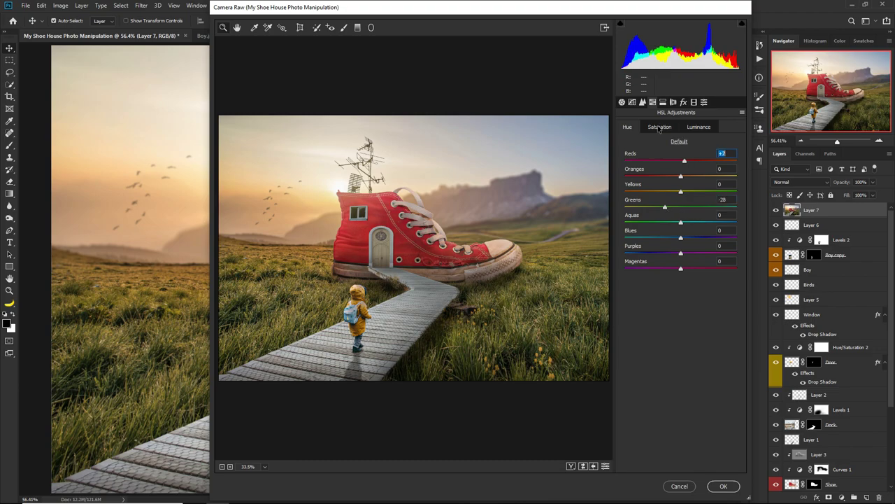
pyautogui.click(658, 128)
pyautogui.moveTo(666, 207); pyautogui.dragTo(668, 207)
pyautogui.moveTo(681, 191); pyautogui.dragTo(690, 176)
# Apply the Camera Raw grade and set the graded layer to 70% opacity
pyautogui.hotkey('ctrl', 'alt', 'shift', 'l')
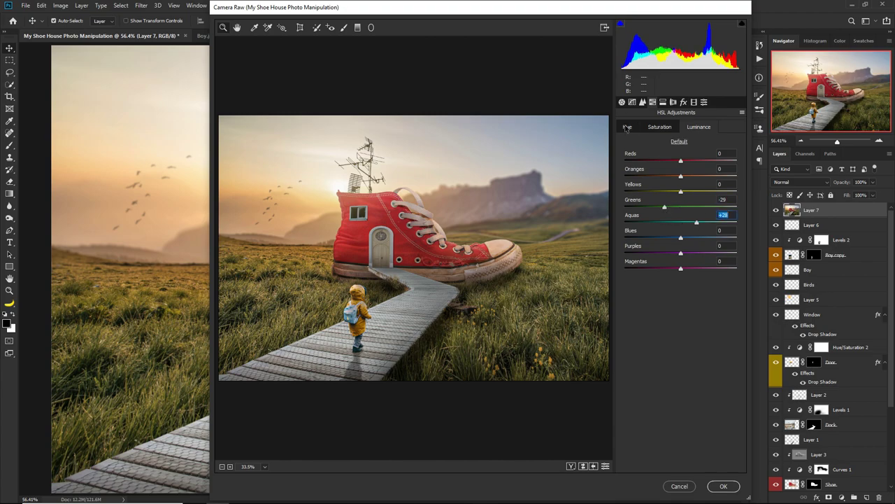
pyautogui.press('Return')
pyautogui.press('7')
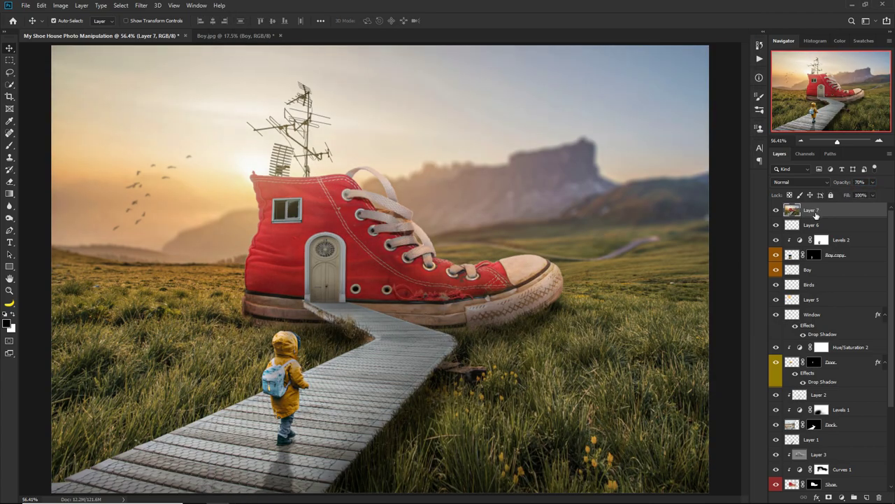
pyautogui.click(842, 496)
# Add a Levels 3 layer limiting Blue output to 17–236 and lifting Red output black to 9
pyautogui.click(833, 378)
pyautogui.click(670, 89)
pyautogui.click(646, 117)
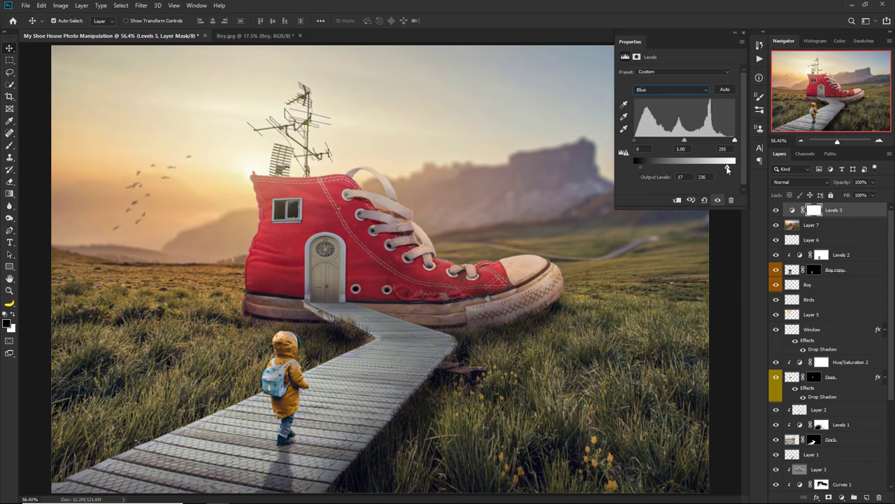
pyautogui.click(671, 89)
pyautogui.click(651, 101)
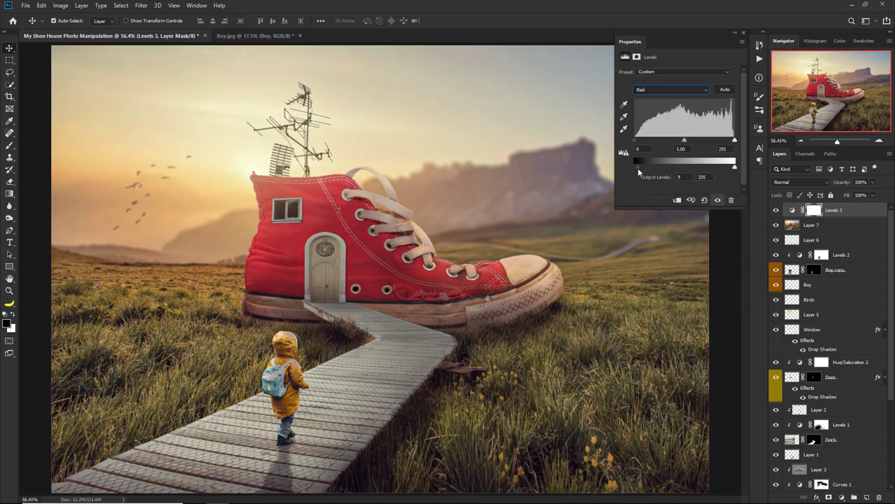